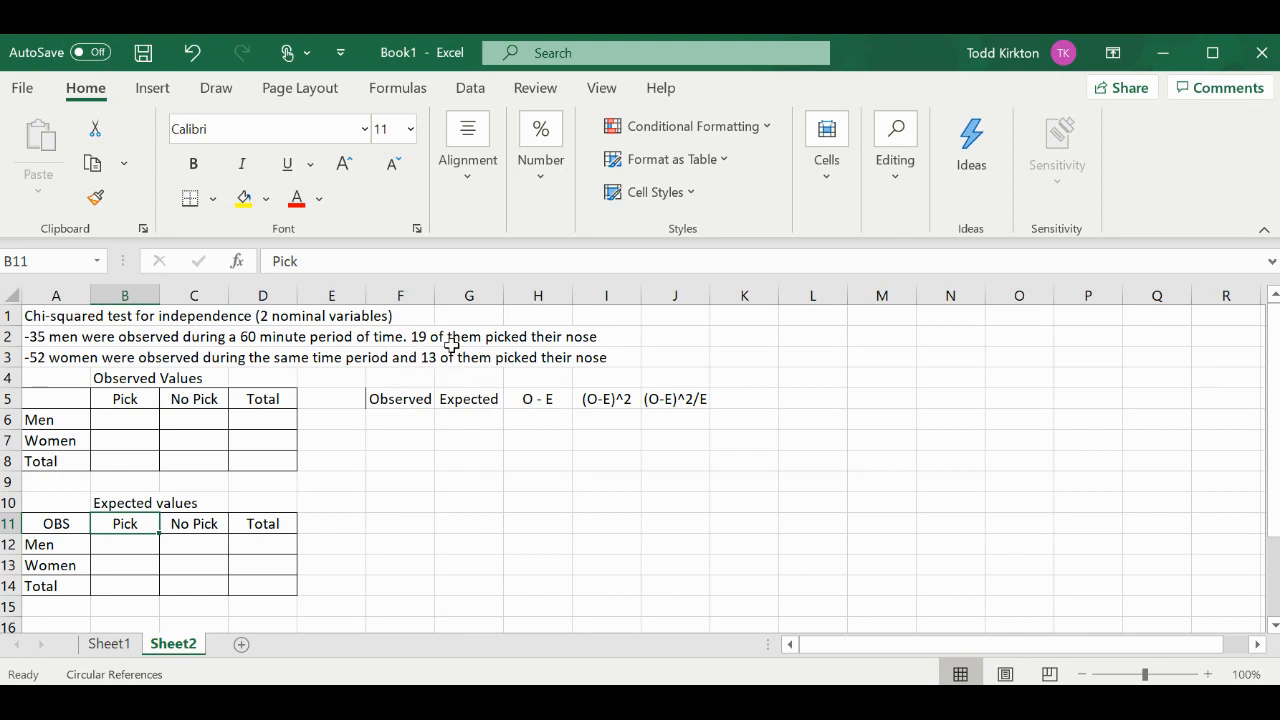
Fill the Men row of the Observed Values table with 19 for Pick, 16 for No Pick and 35 for Total
left_click(125, 423)
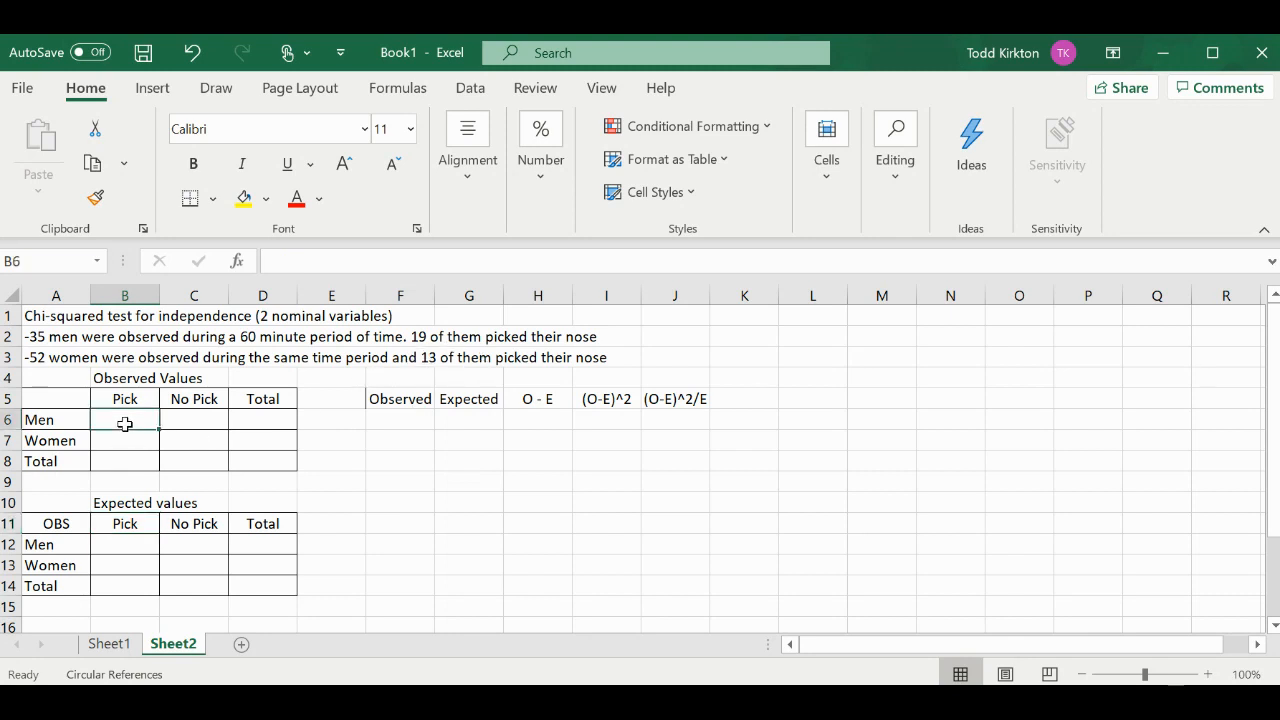
type("19")
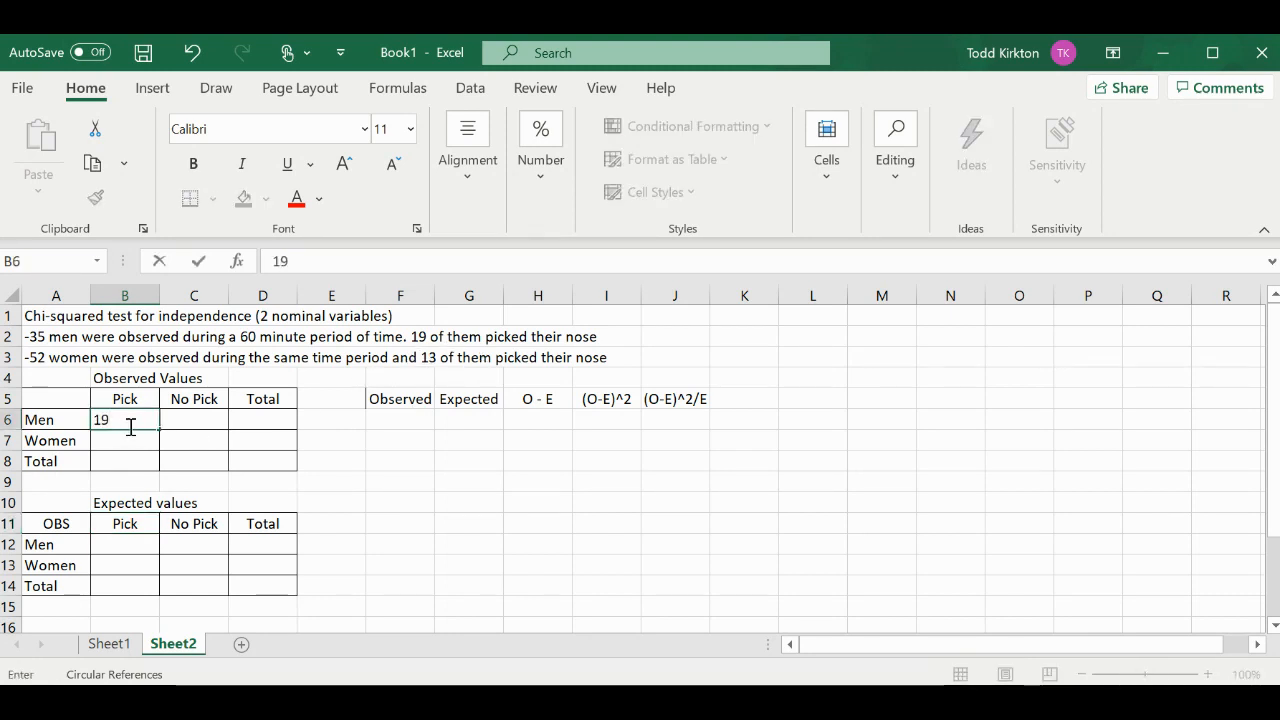
key("Return")
left_click(185, 425)
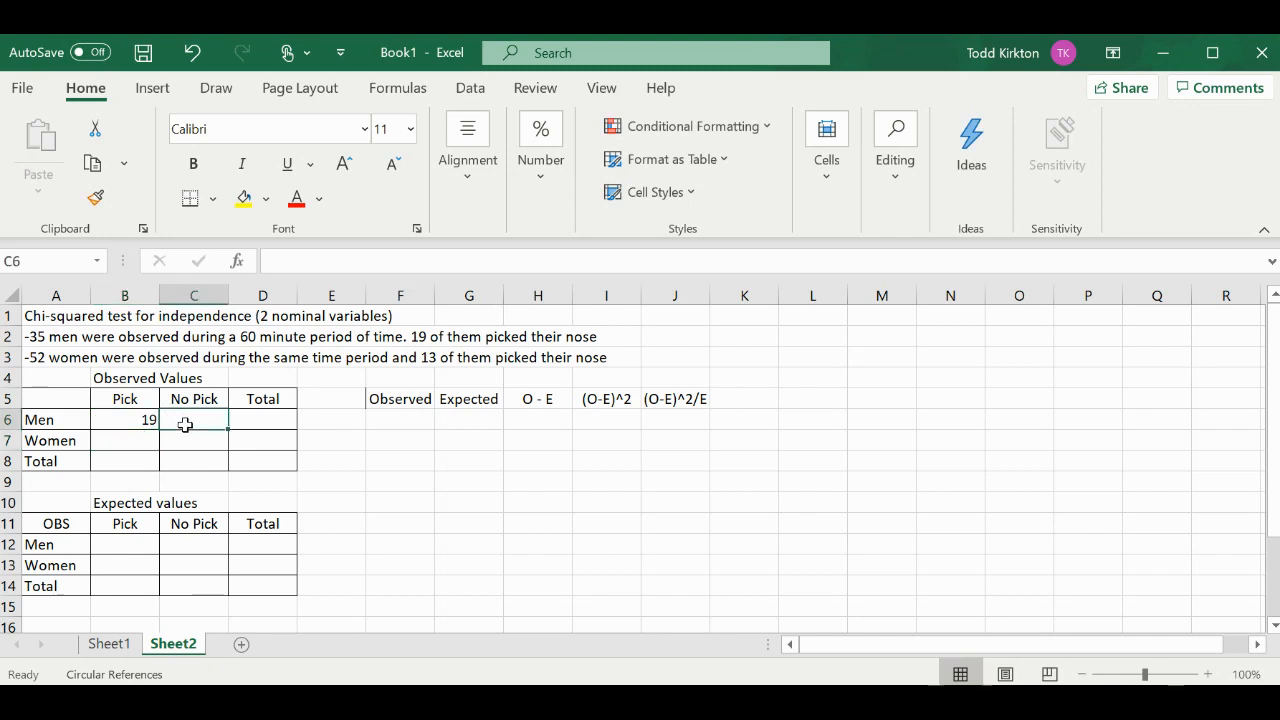
type("16")
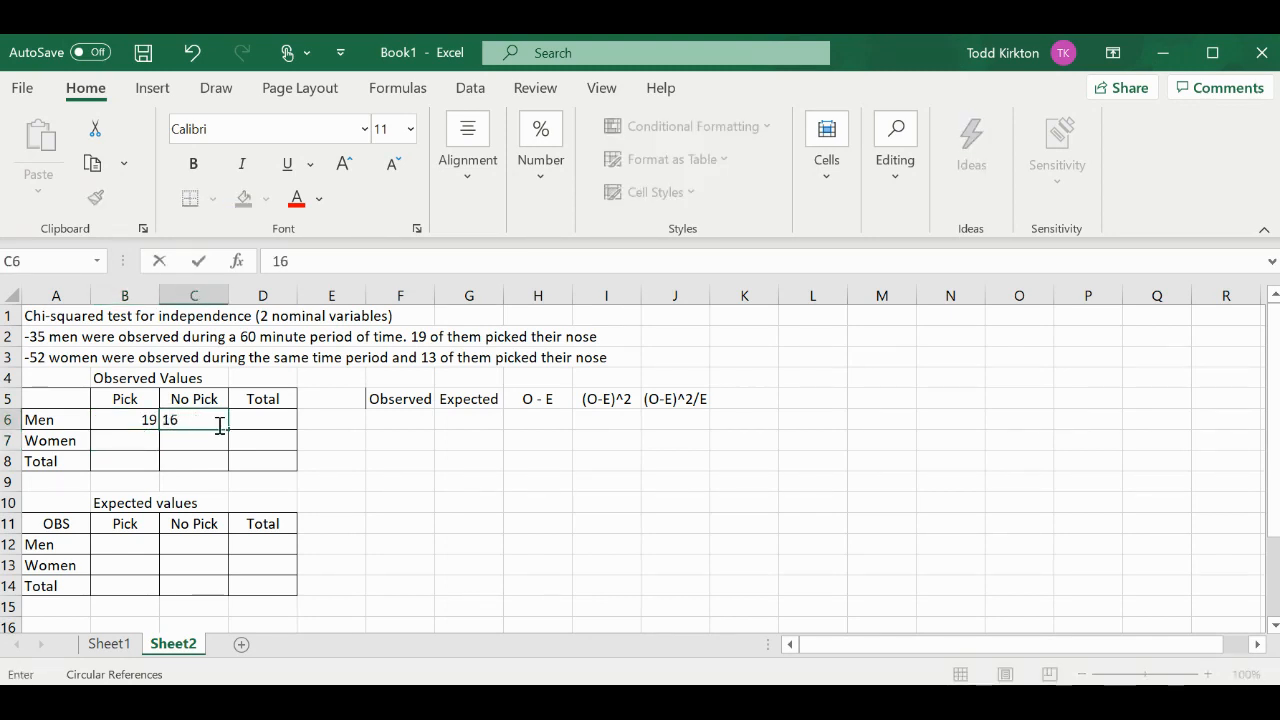
left_click(247, 424)
type("35")
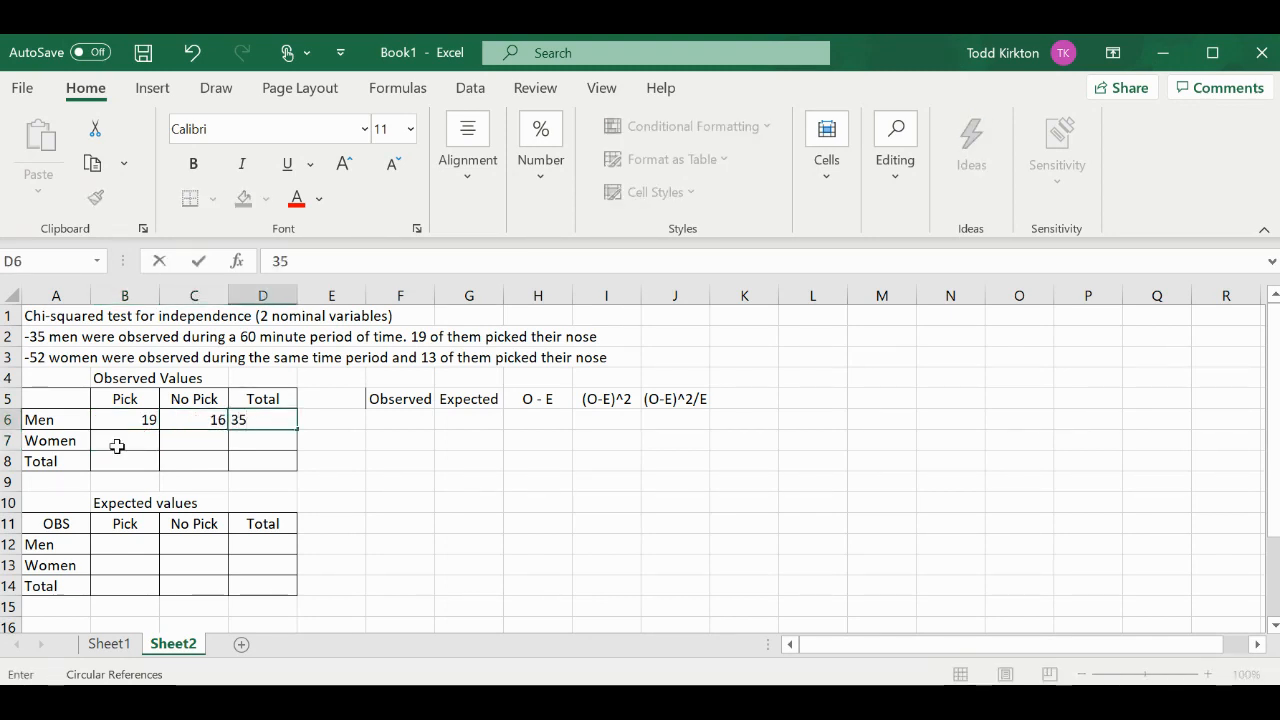
Fill the Women row of the Observed Values table with 13 for Pick, 39 for No Pick and 52 for Total
left_click(118, 447)
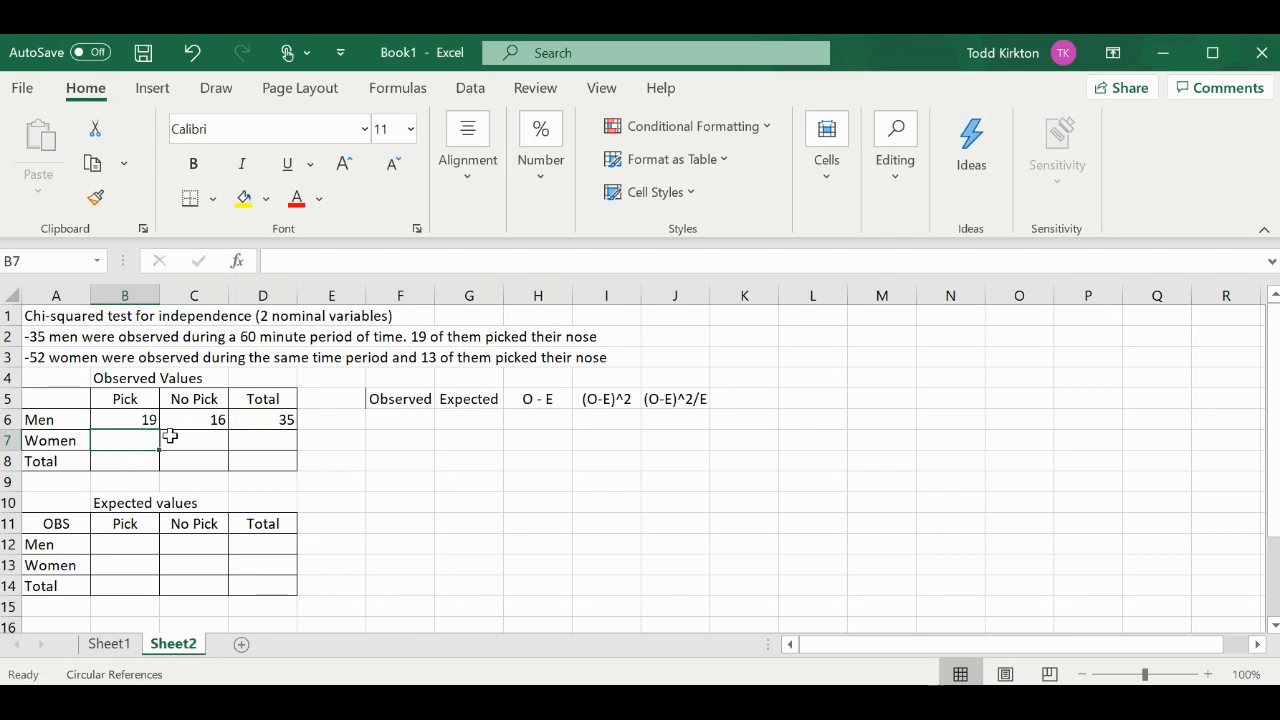
type("13")
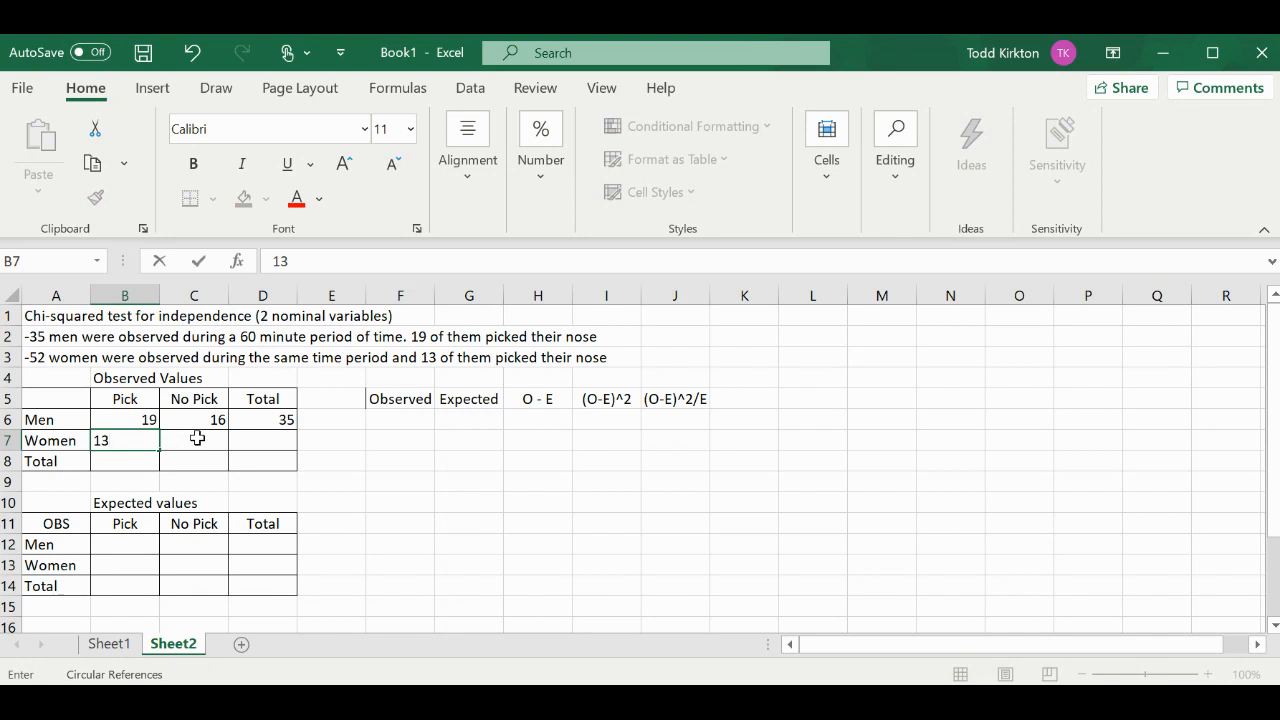
left_click(197, 438)
type("39")
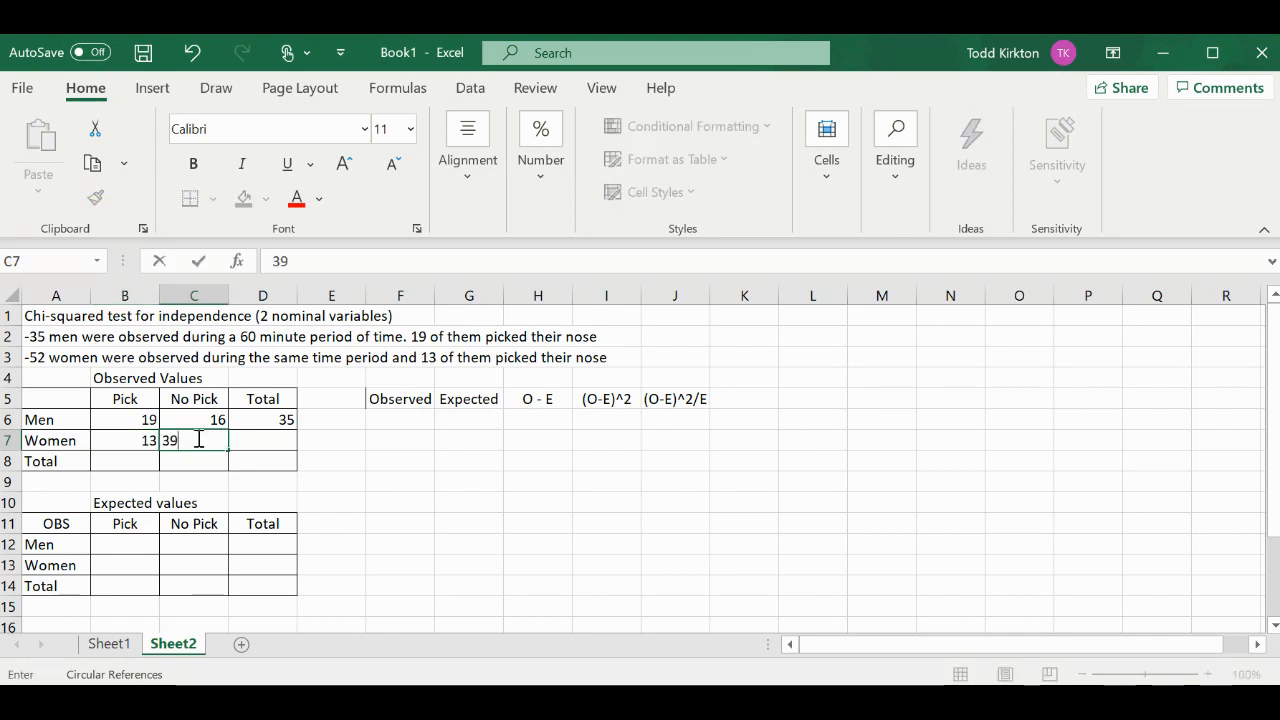
left_click(255, 440)
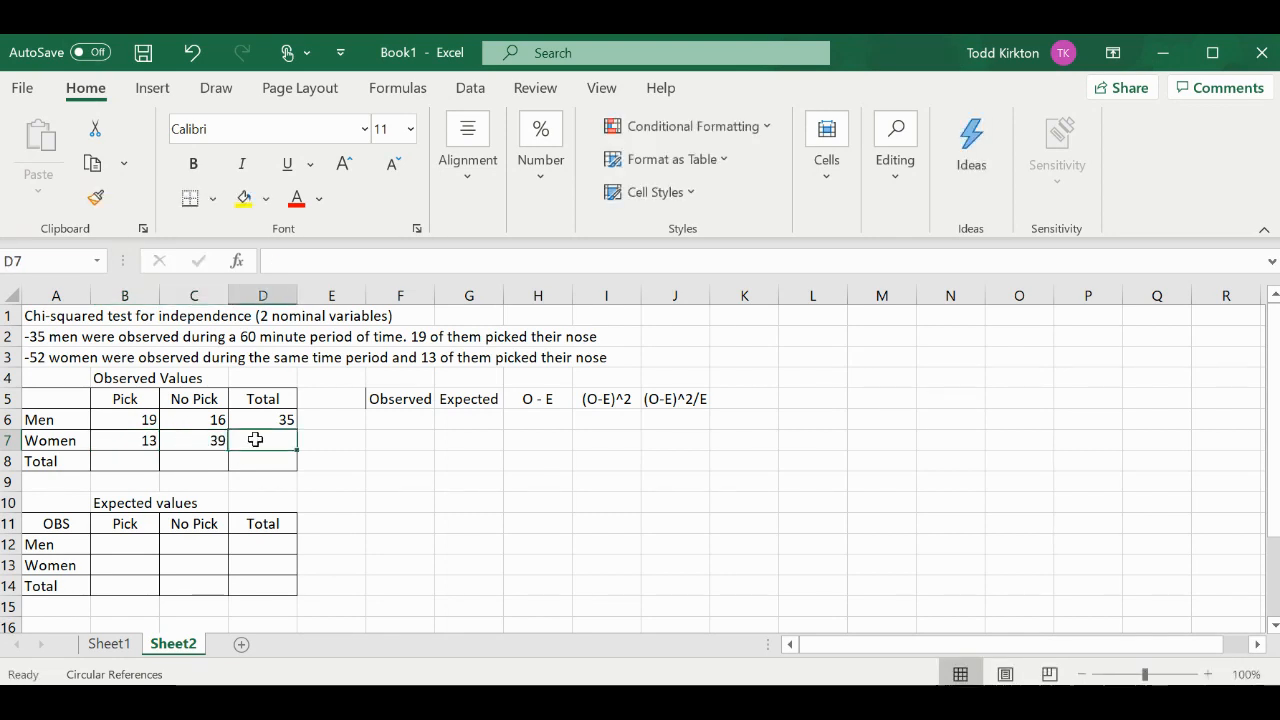
type("52")
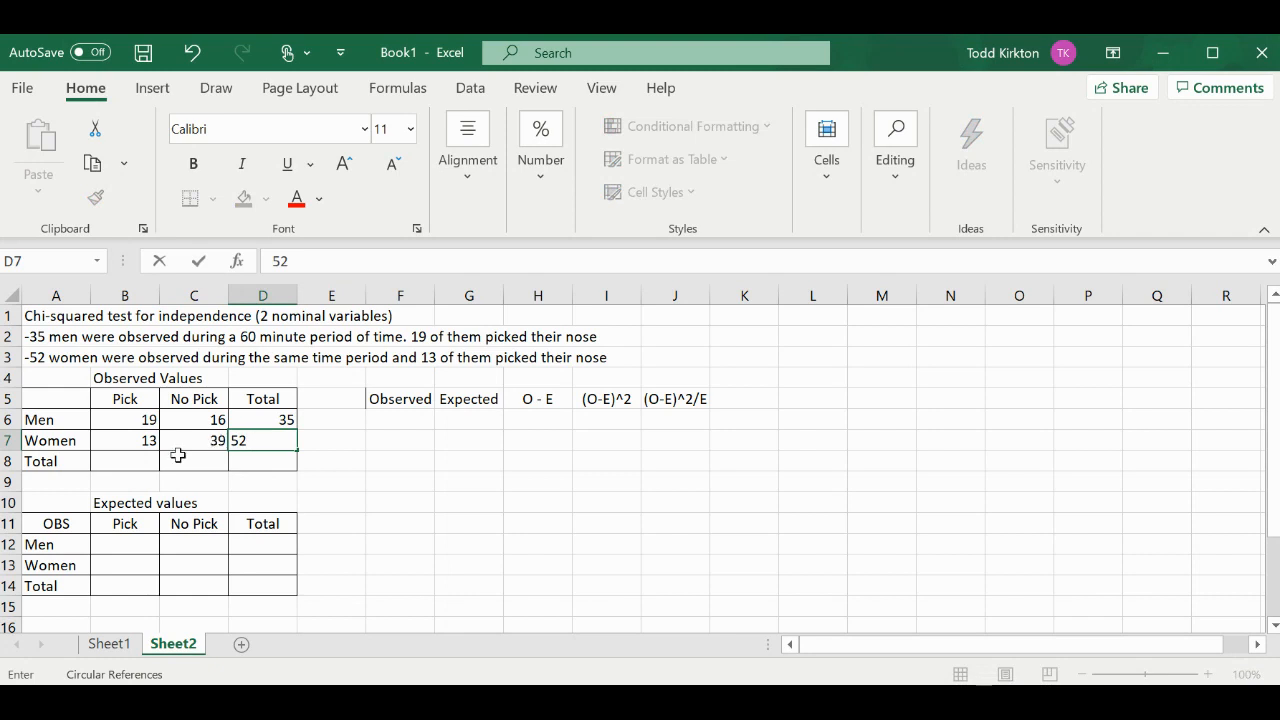
Fill the Total row of the Observed Values table with 32, 55 and a grand total of 87
left_click(140, 460)
type("32")
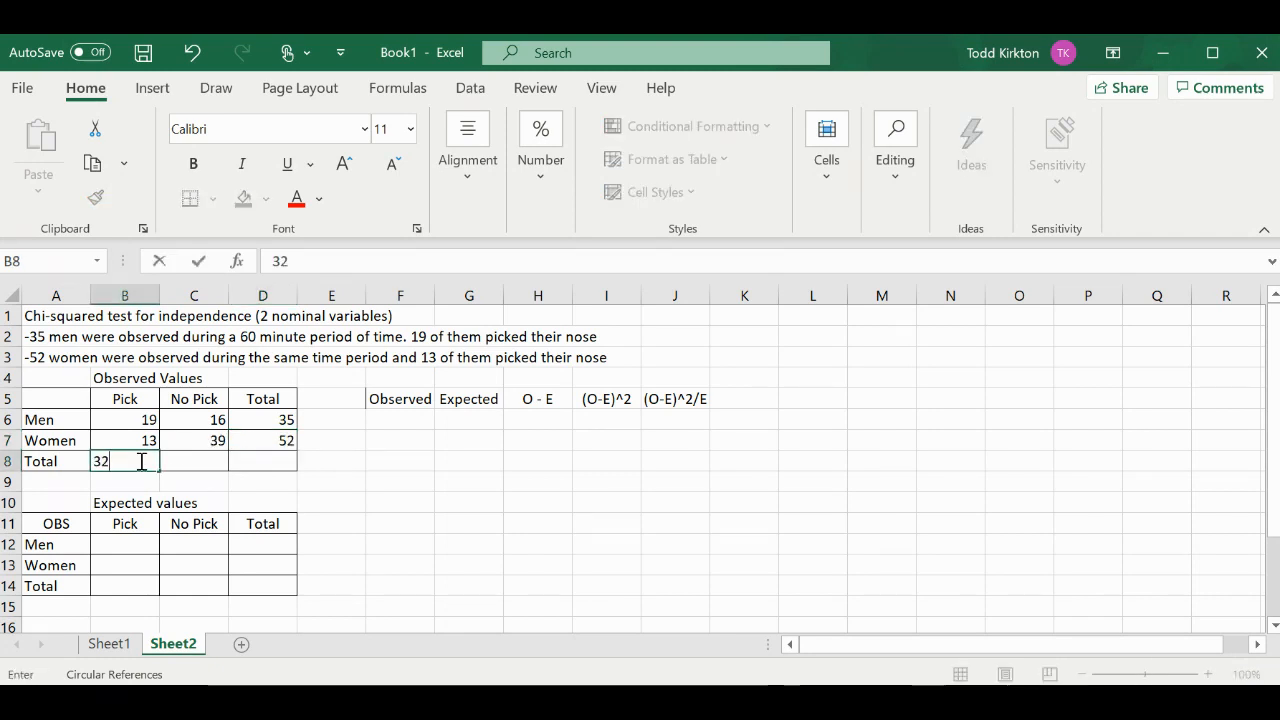
left_click(193, 456)
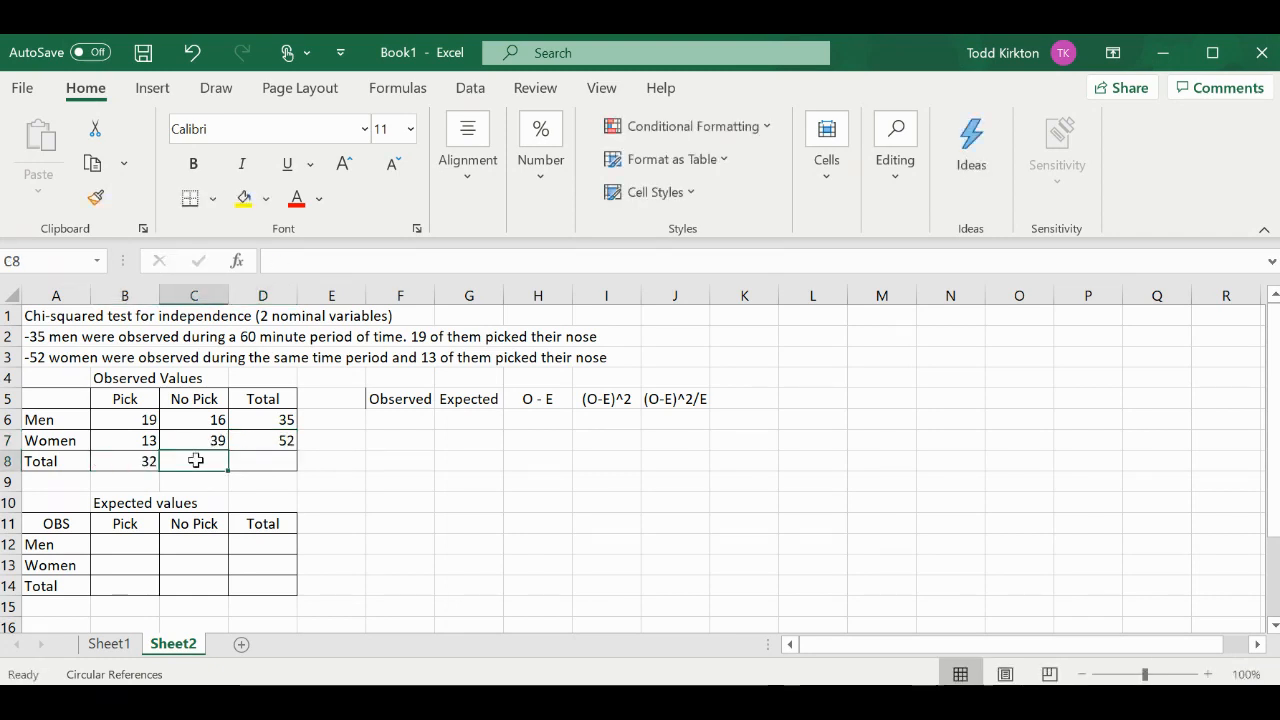
type("55")
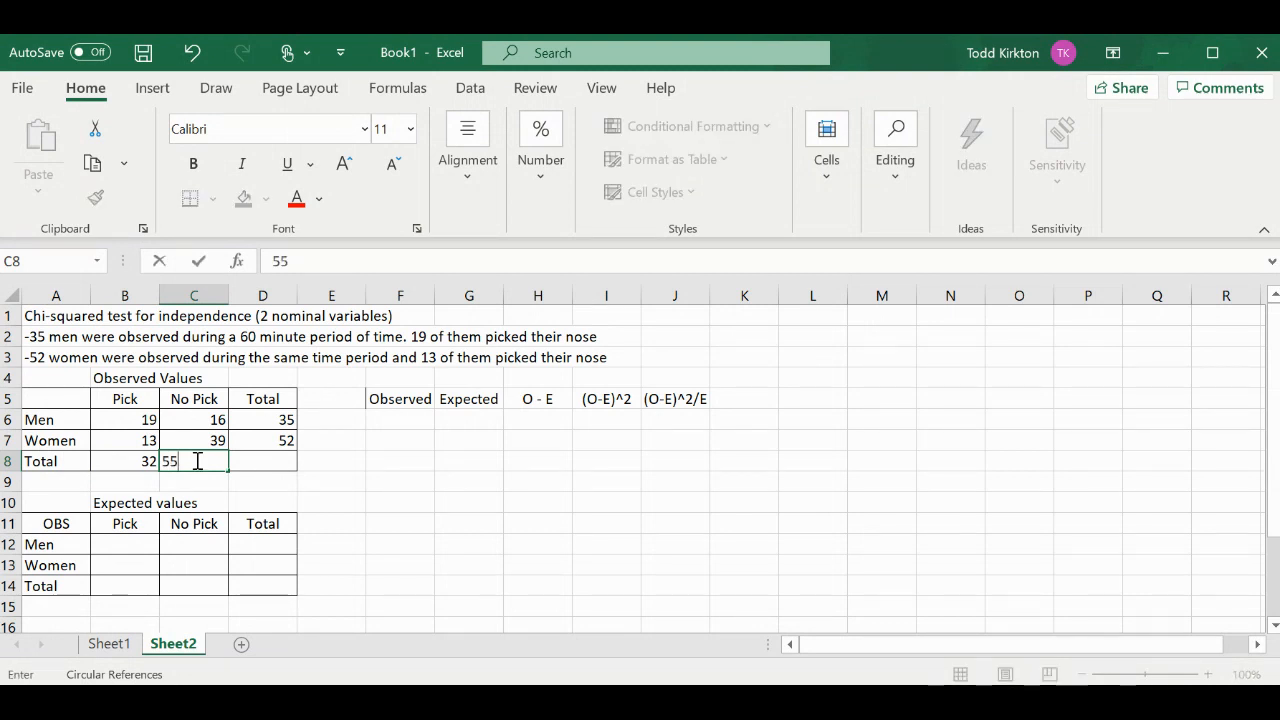
left_click(258, 468)
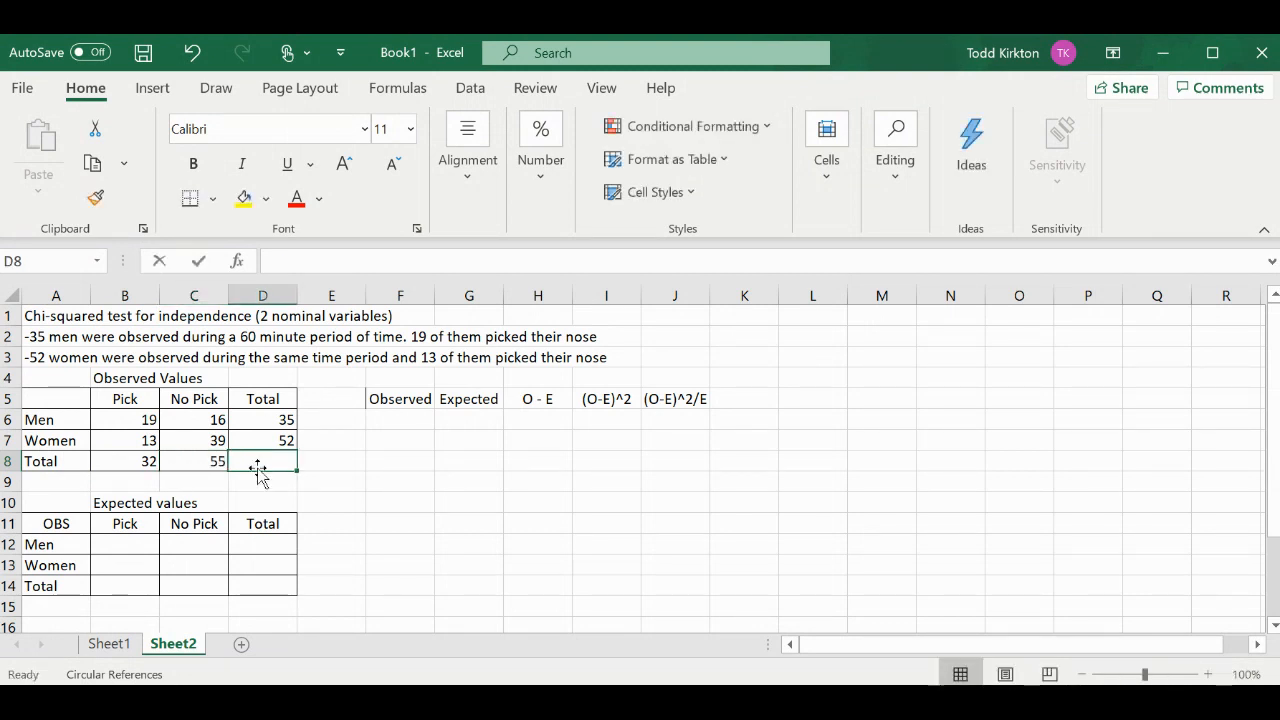
type("87")
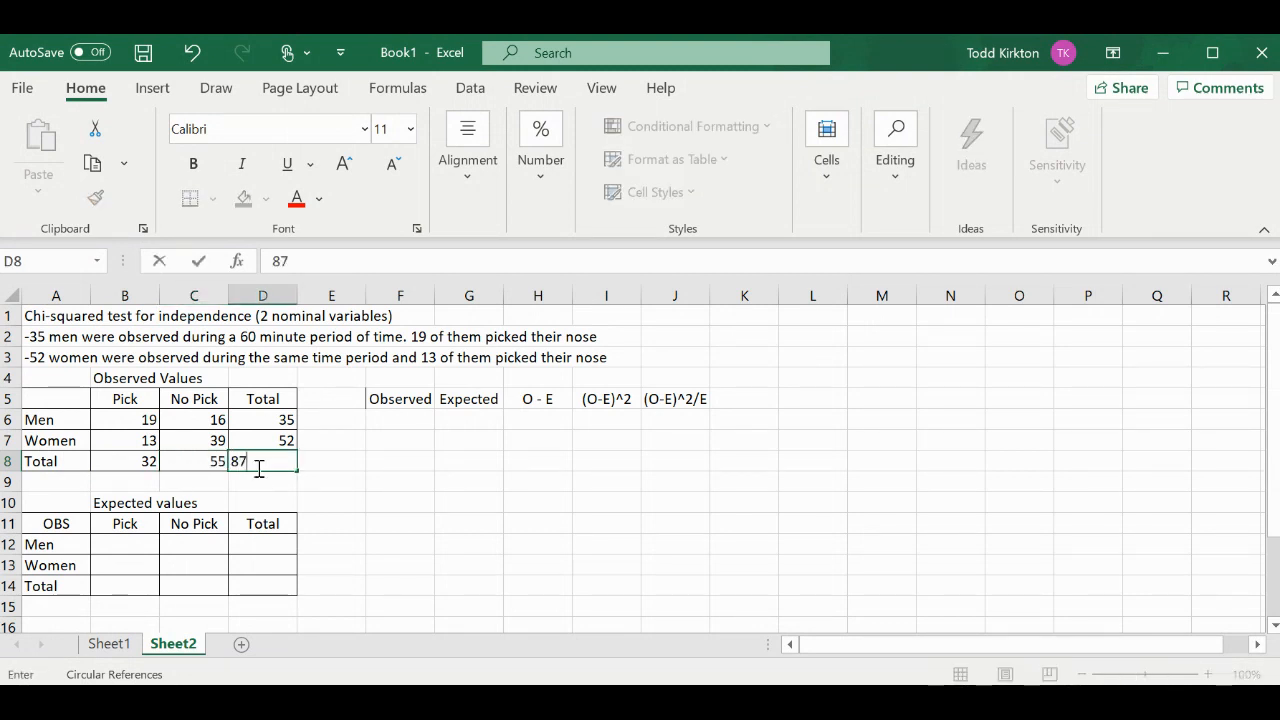
left_click(325, 496)
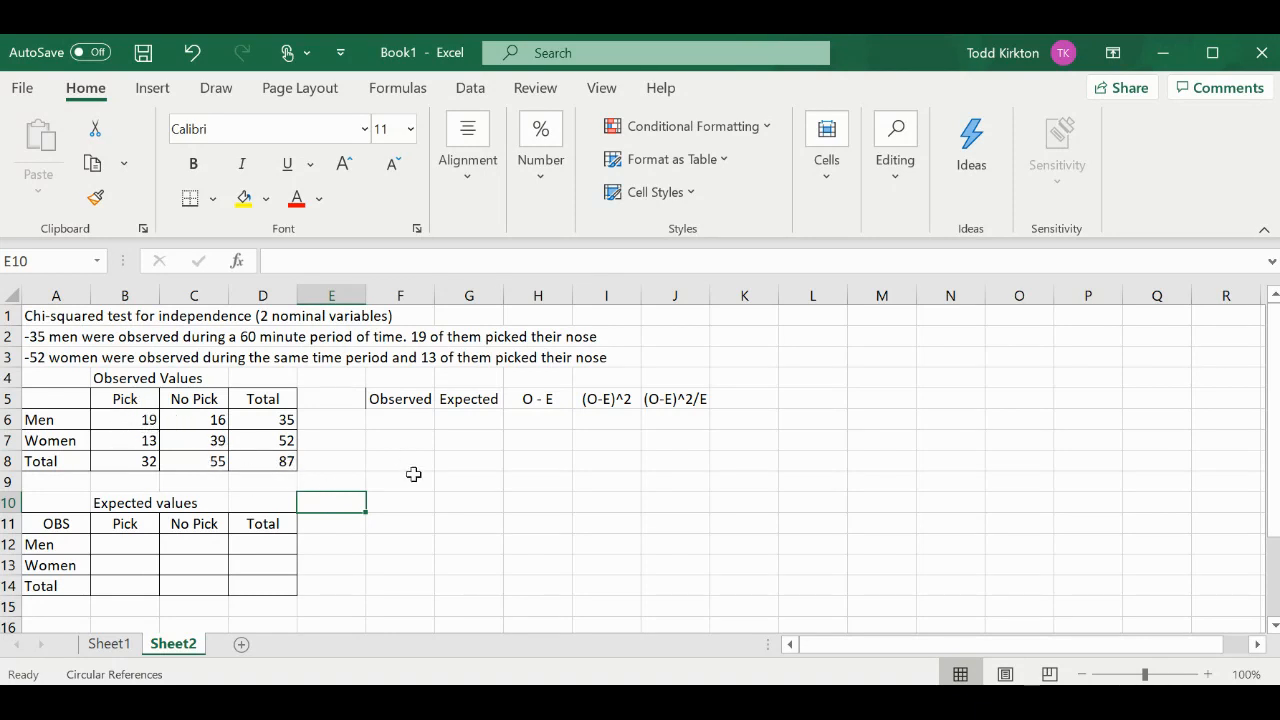
Calculate the expected Pick value for Men in B12 with the formula =(B8*D6)/D8
scroll(365, 520, "down", 1)
scroll(365, 520, "up", 1)
left_click(133, 549)
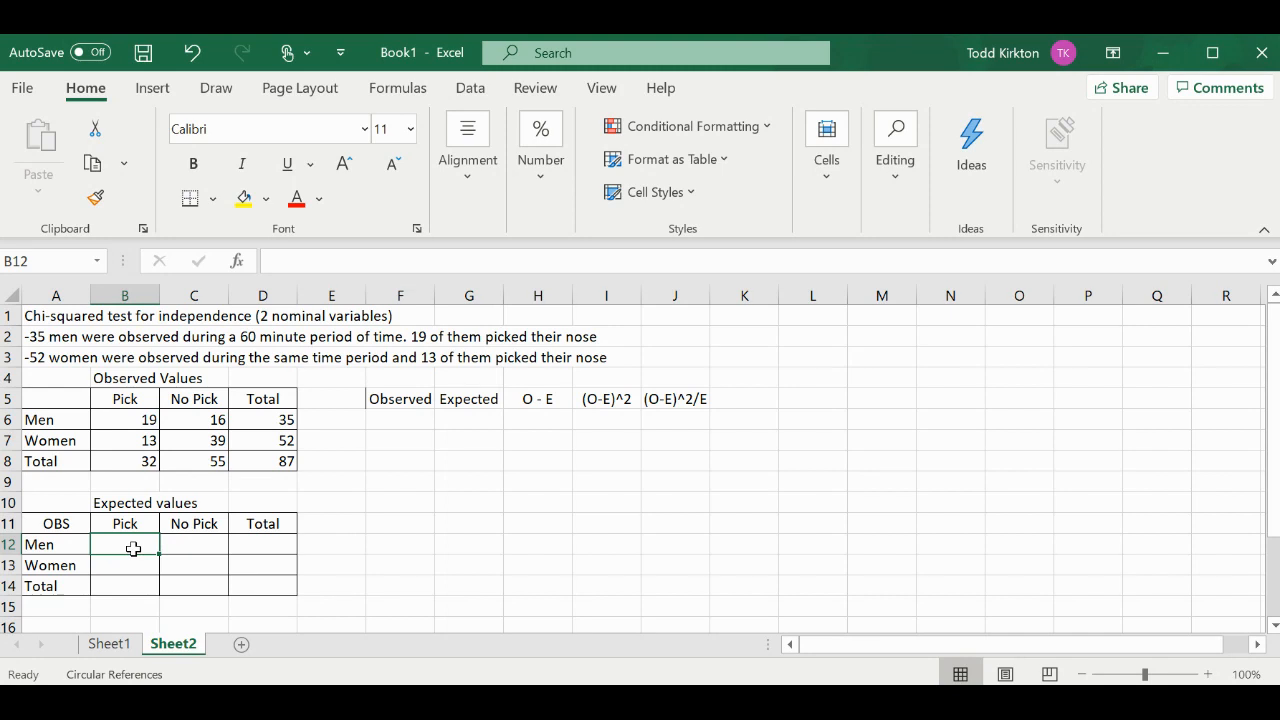
type("=")
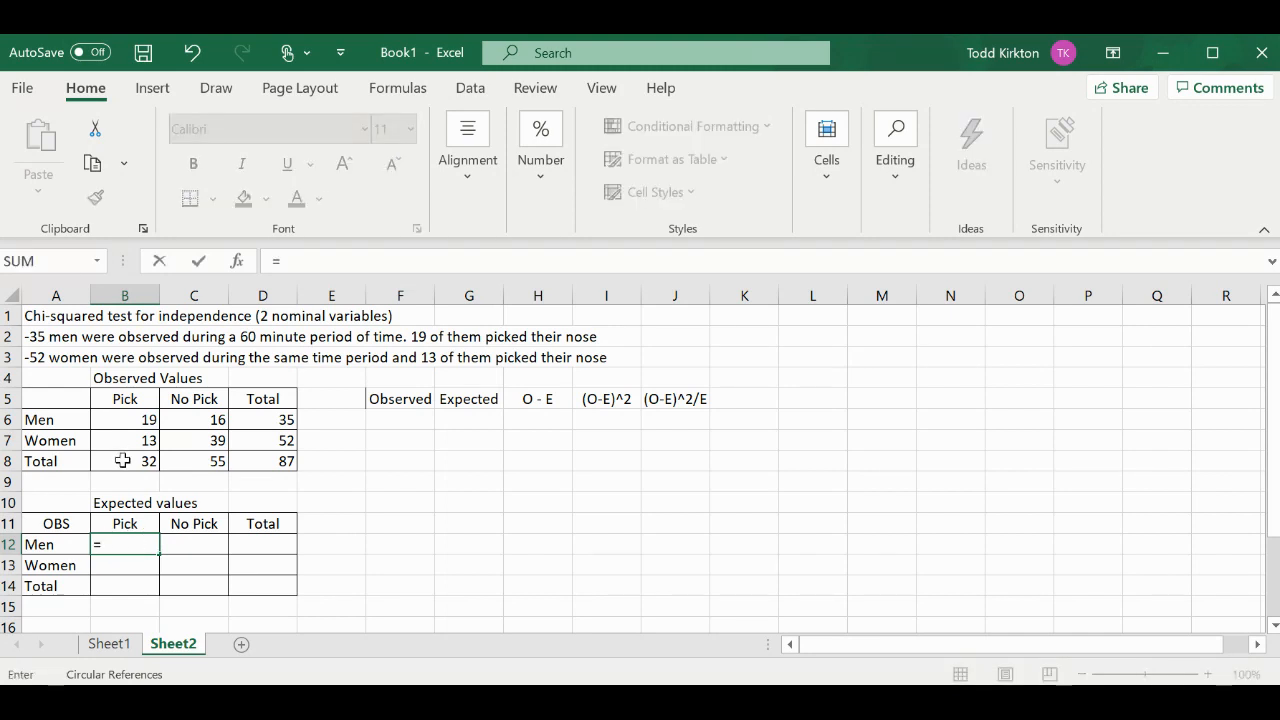
type("(")
left_click(122, 460)
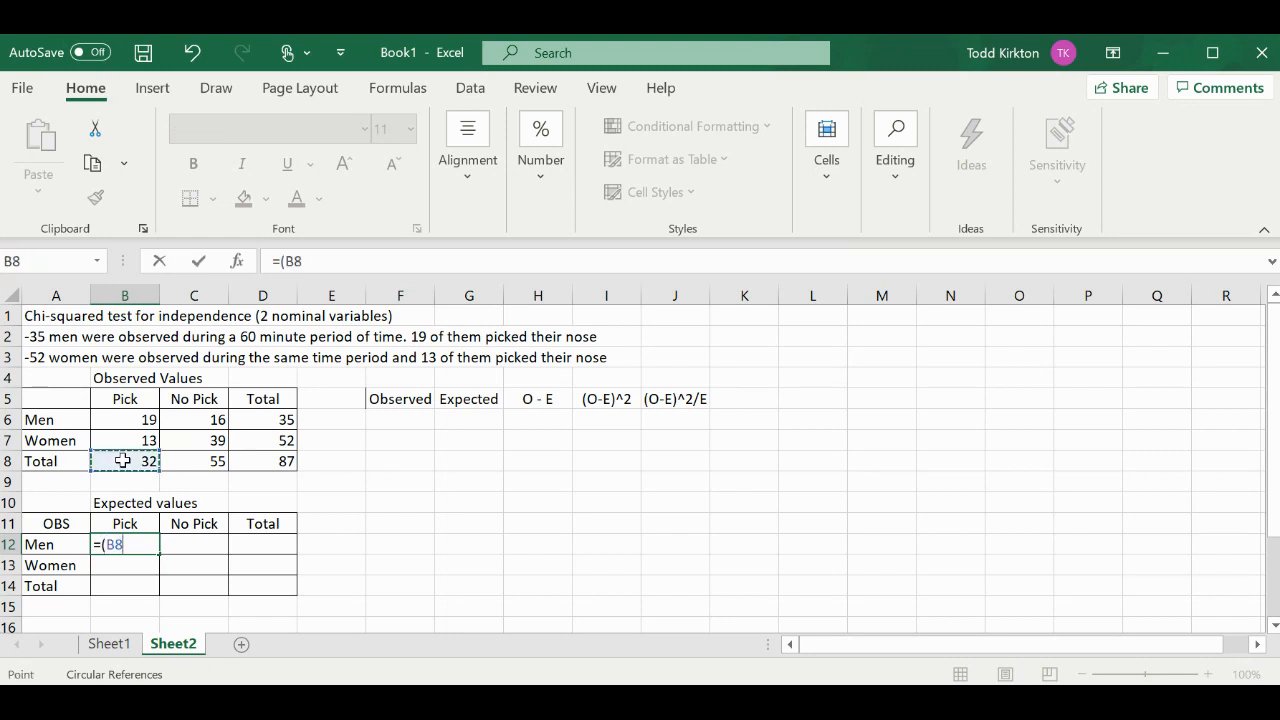
type("*")
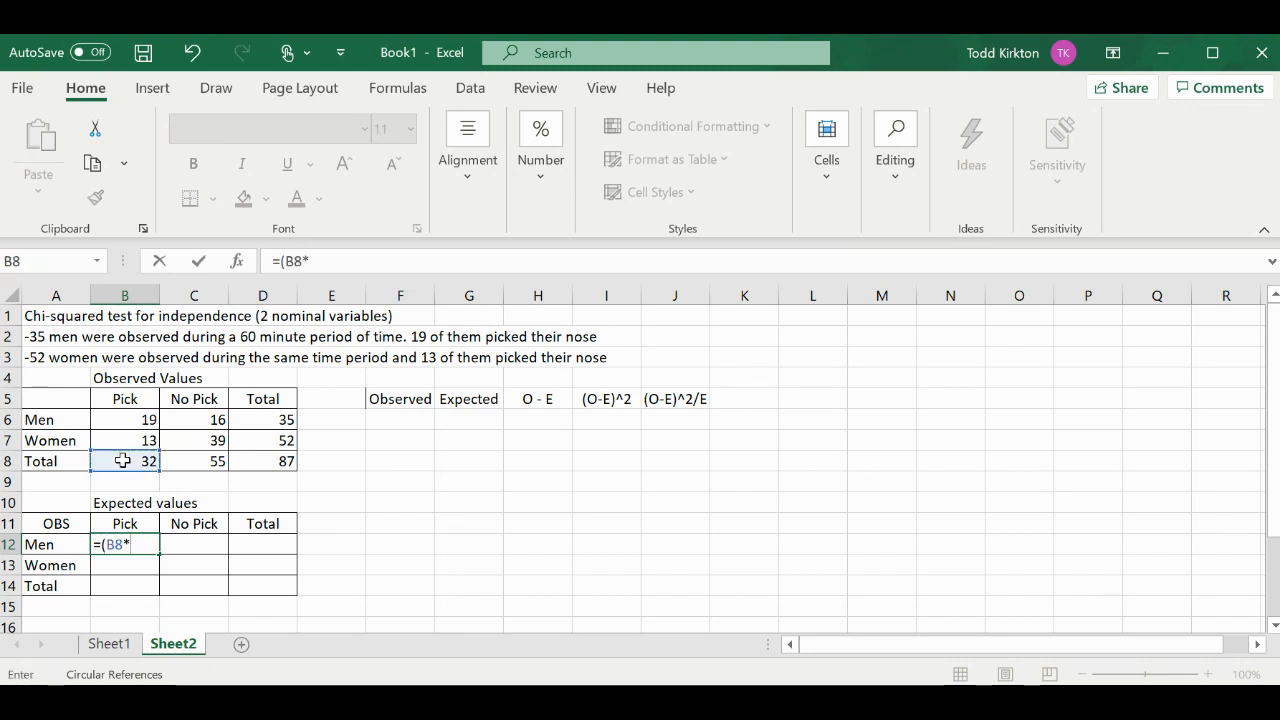
left_click(285, 421)
type(")")
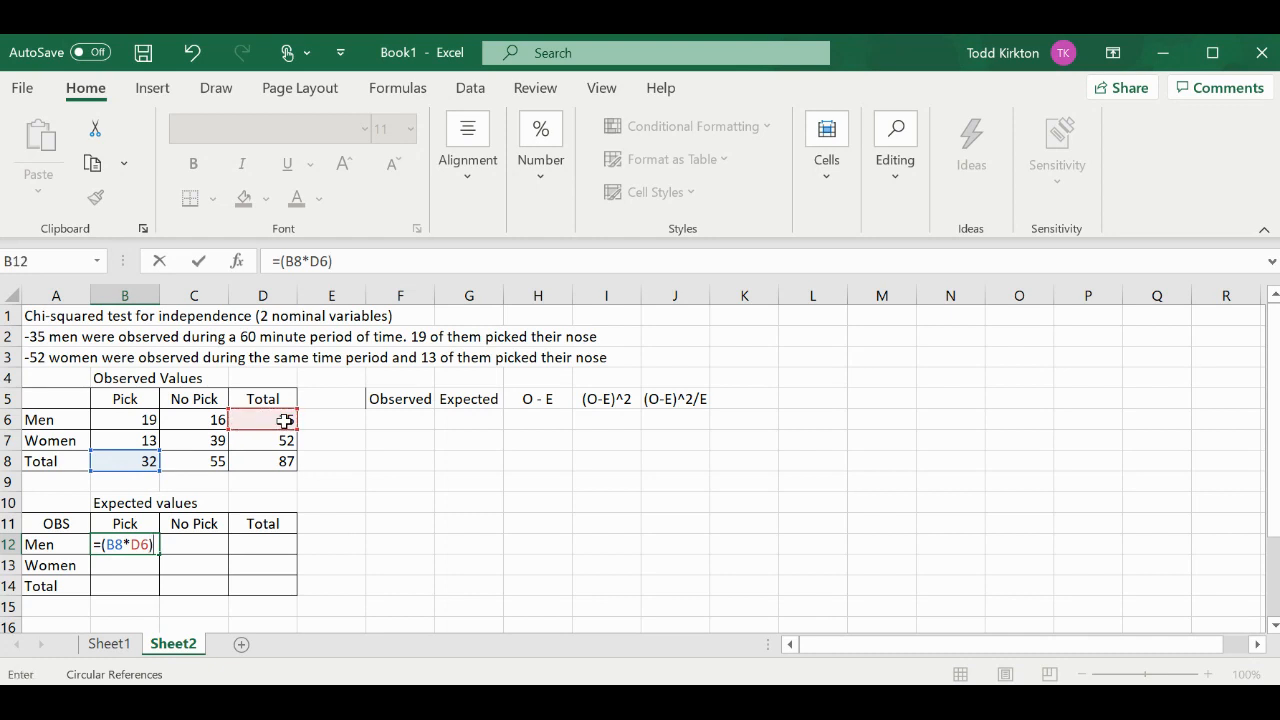
type("/")
left_click(277, 461)
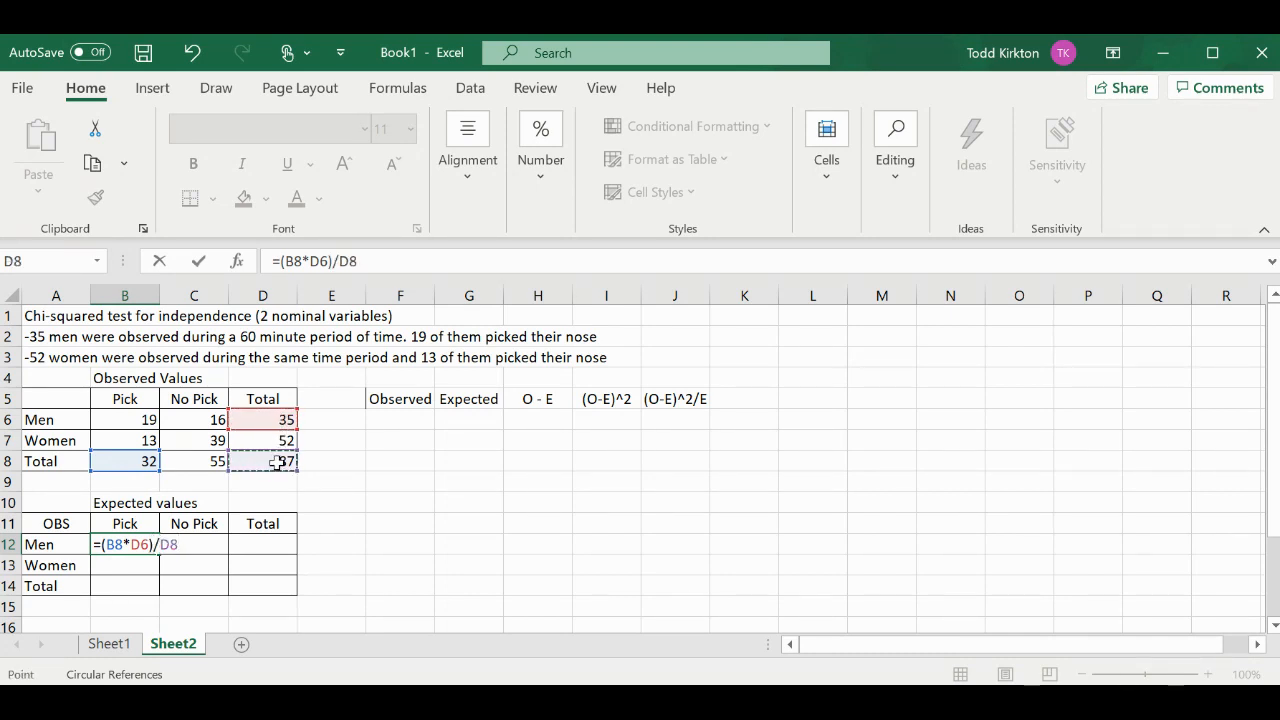
key("Return")
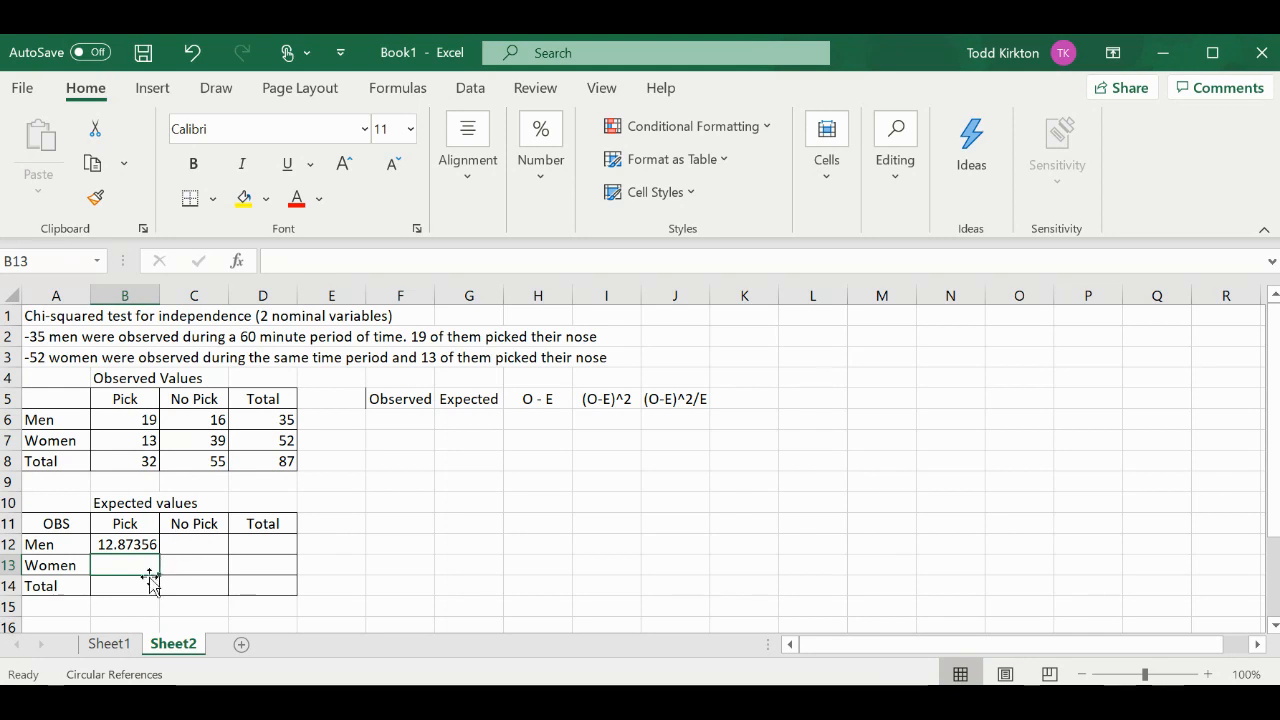
Calculate the expected Pick value for Women in B13 with the formula =(D7*B8)/D8
type("=")
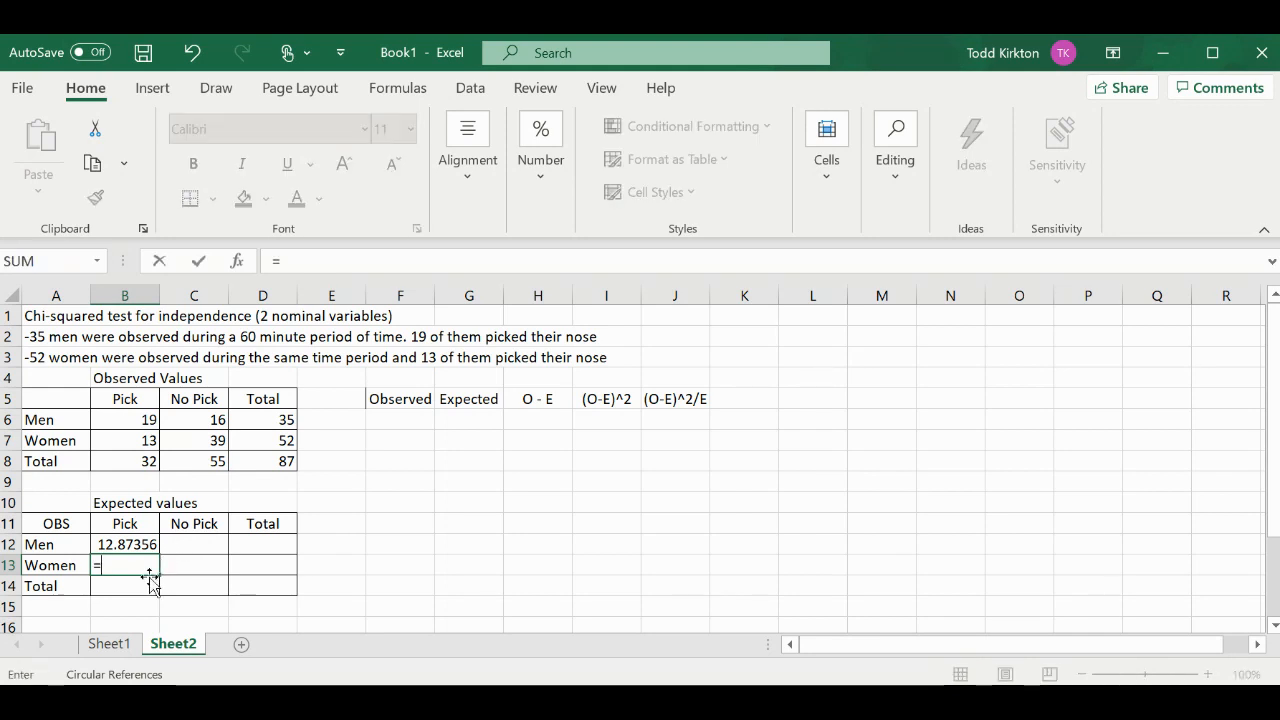
type("(")
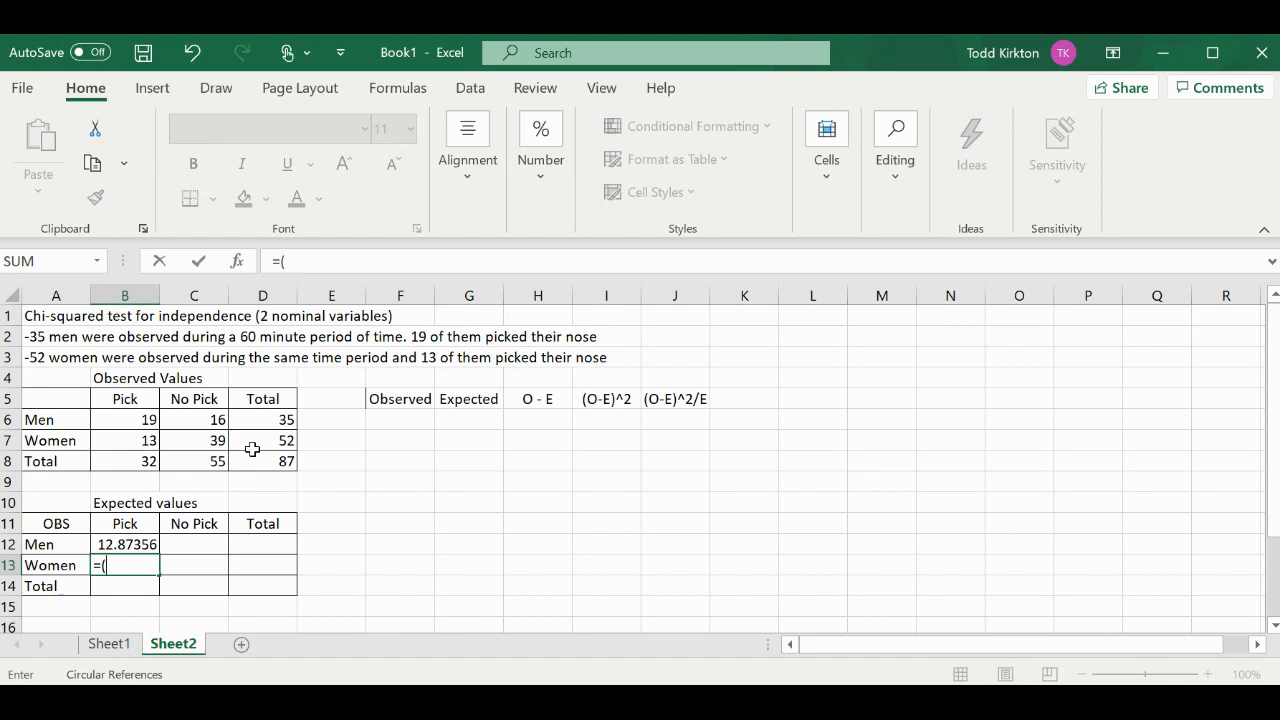
left_click(260, 439)
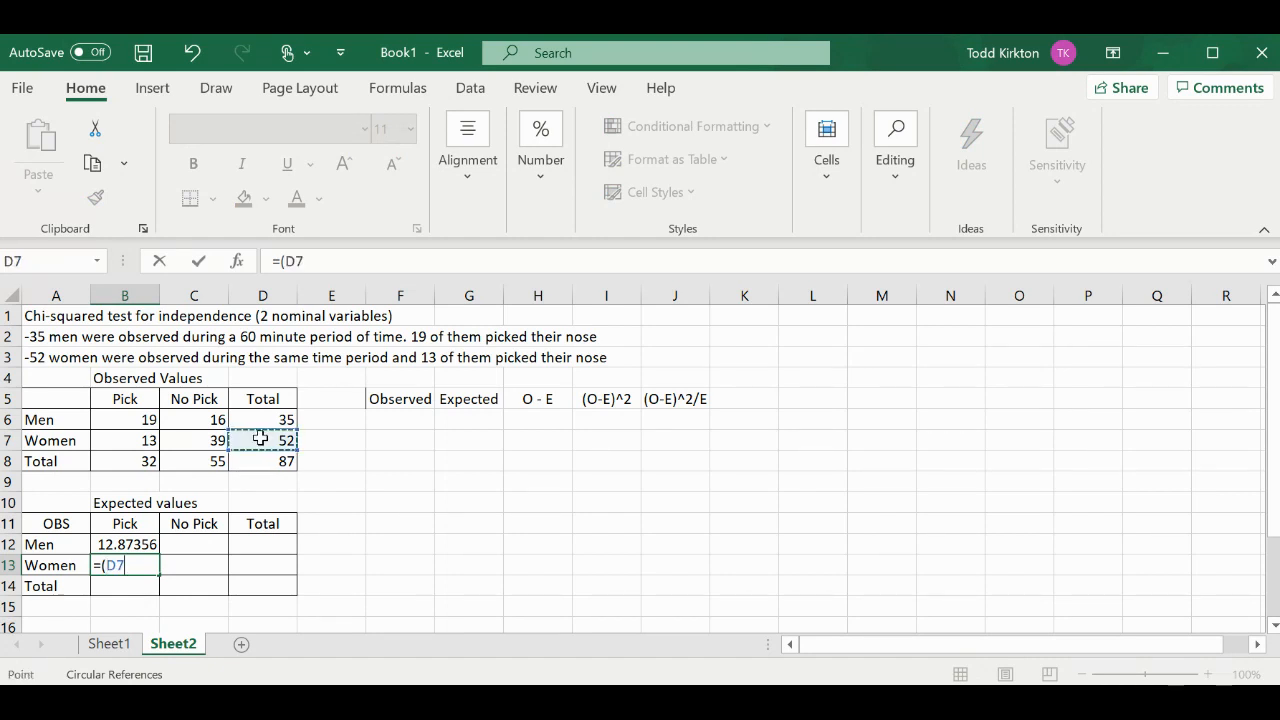
type("*")
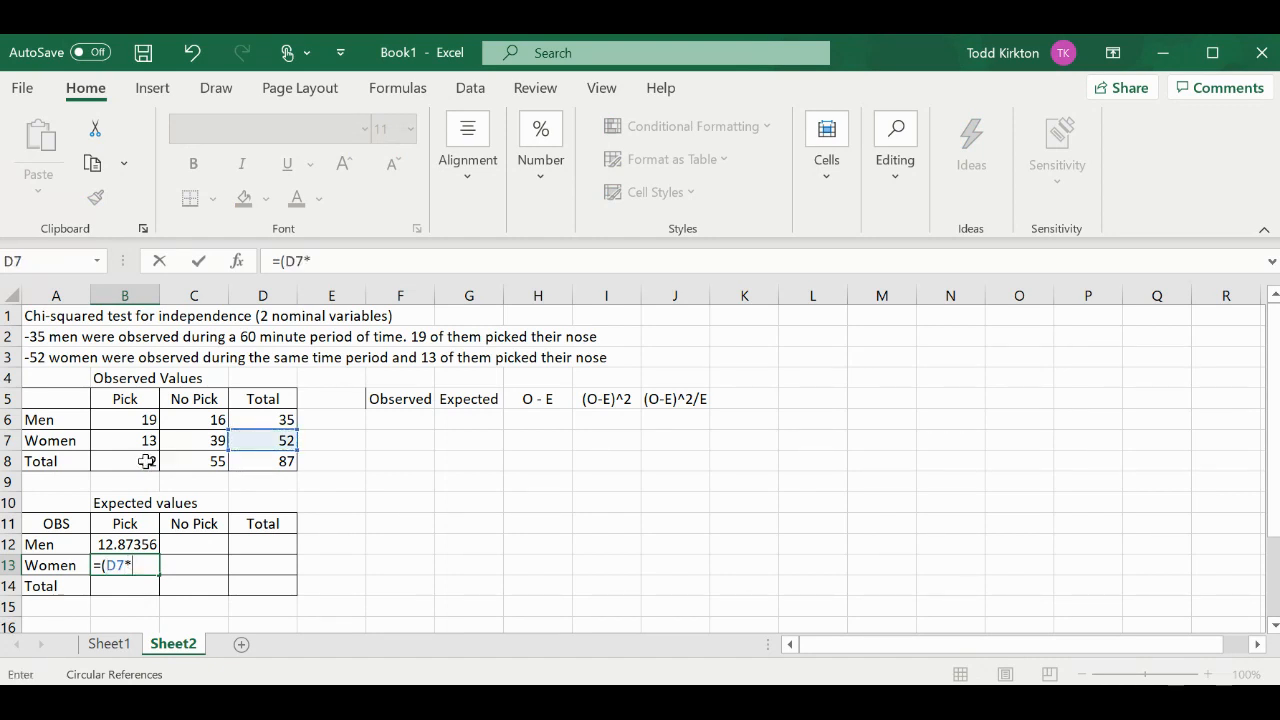
left_click(146, 461)
type(")/")
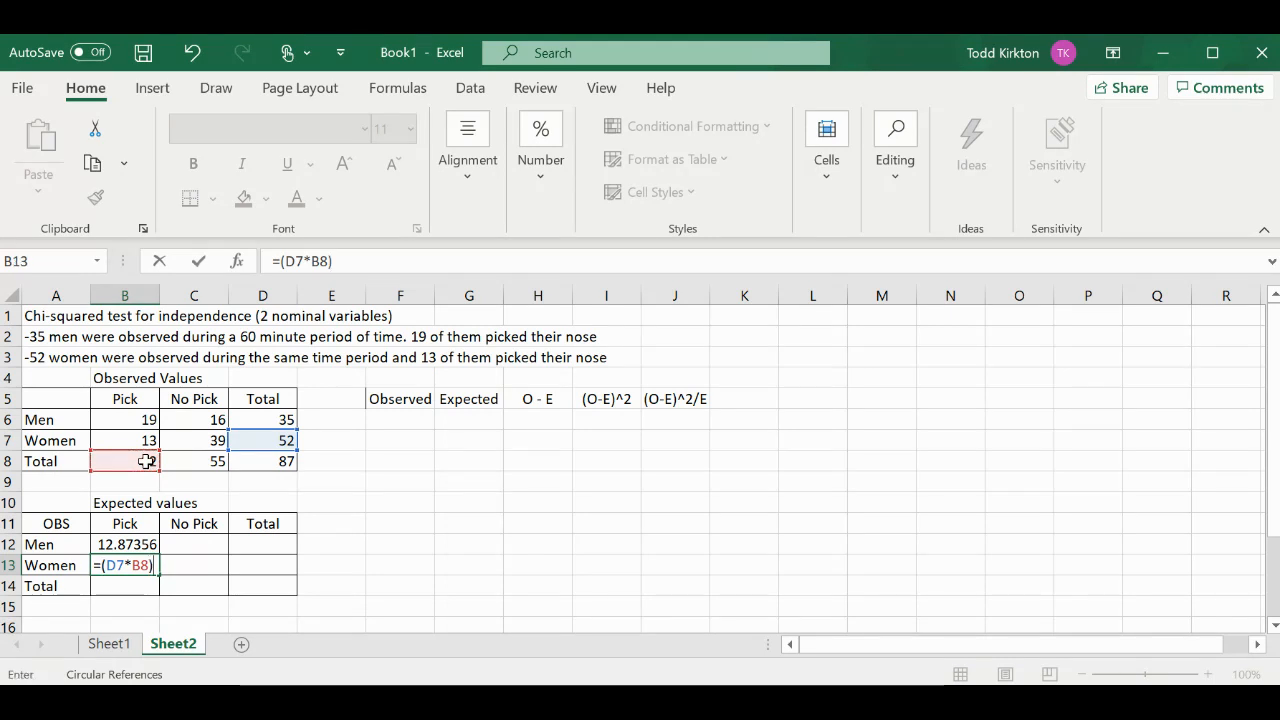
left_click(275, 463)
key("Return")
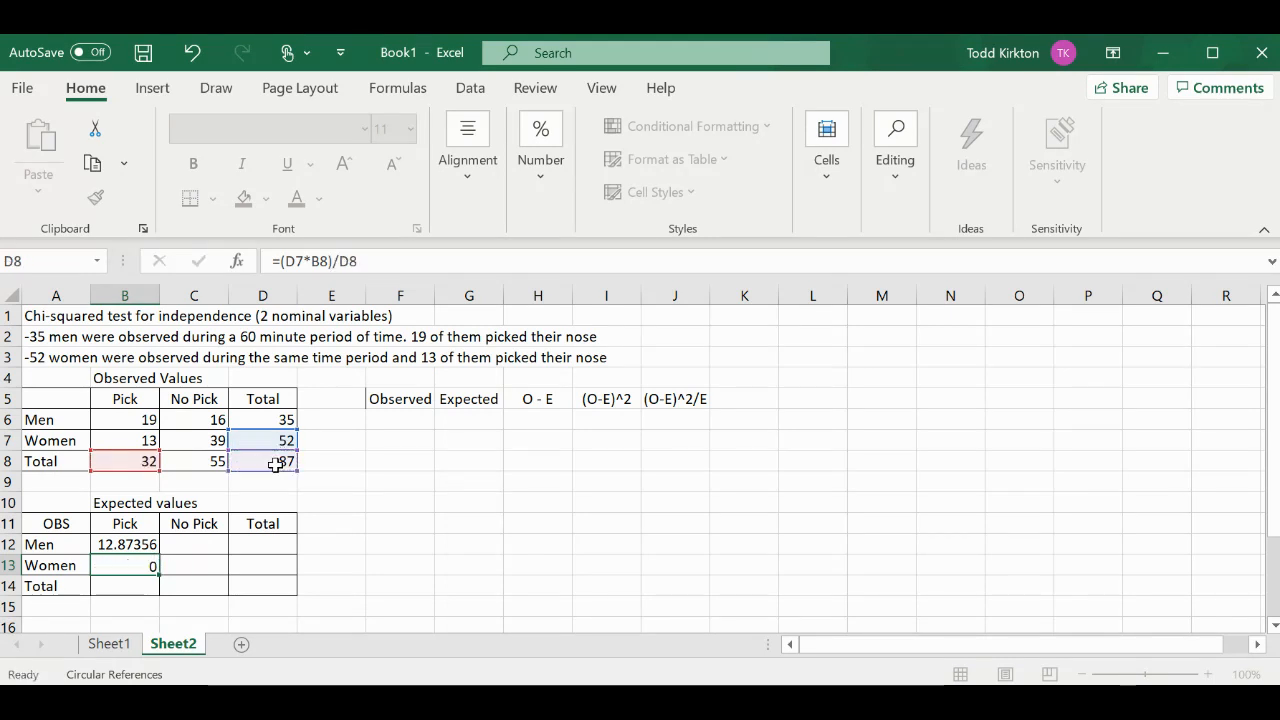
Calculate the expected No Pick value for Men in C12 with the formula =(D6*C8)/D8
left_click(205, 544)
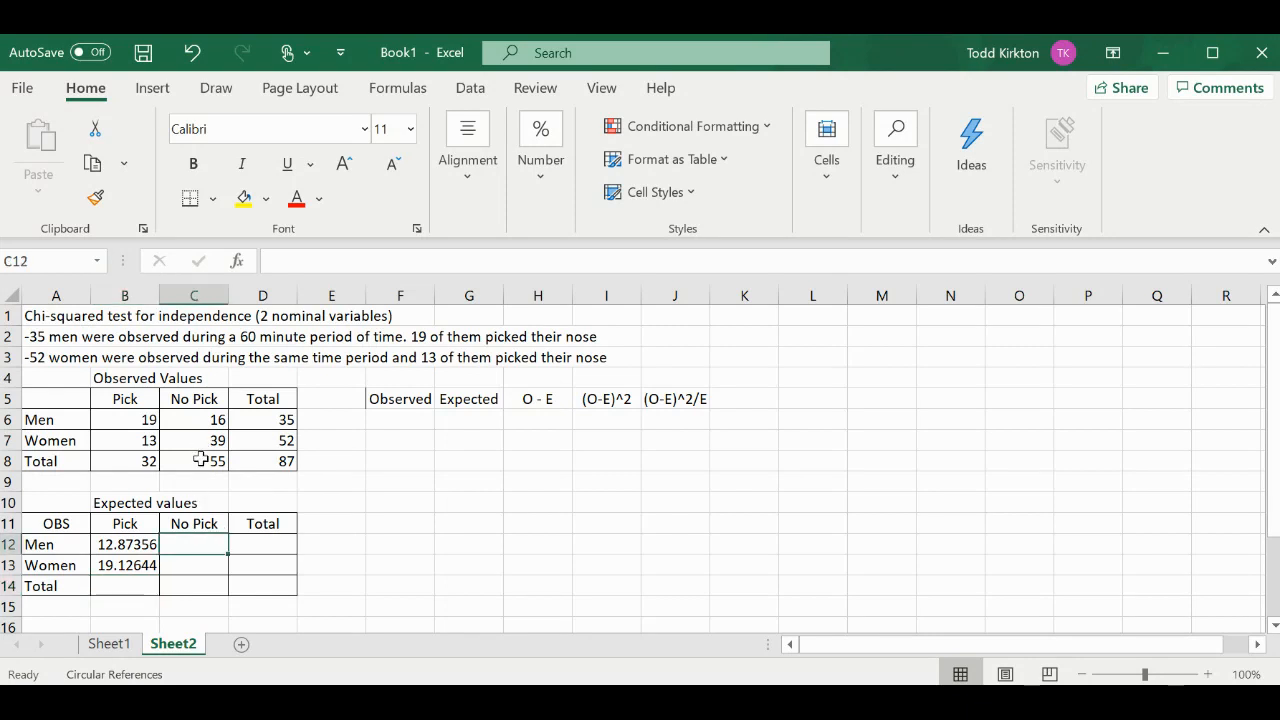
type("=")
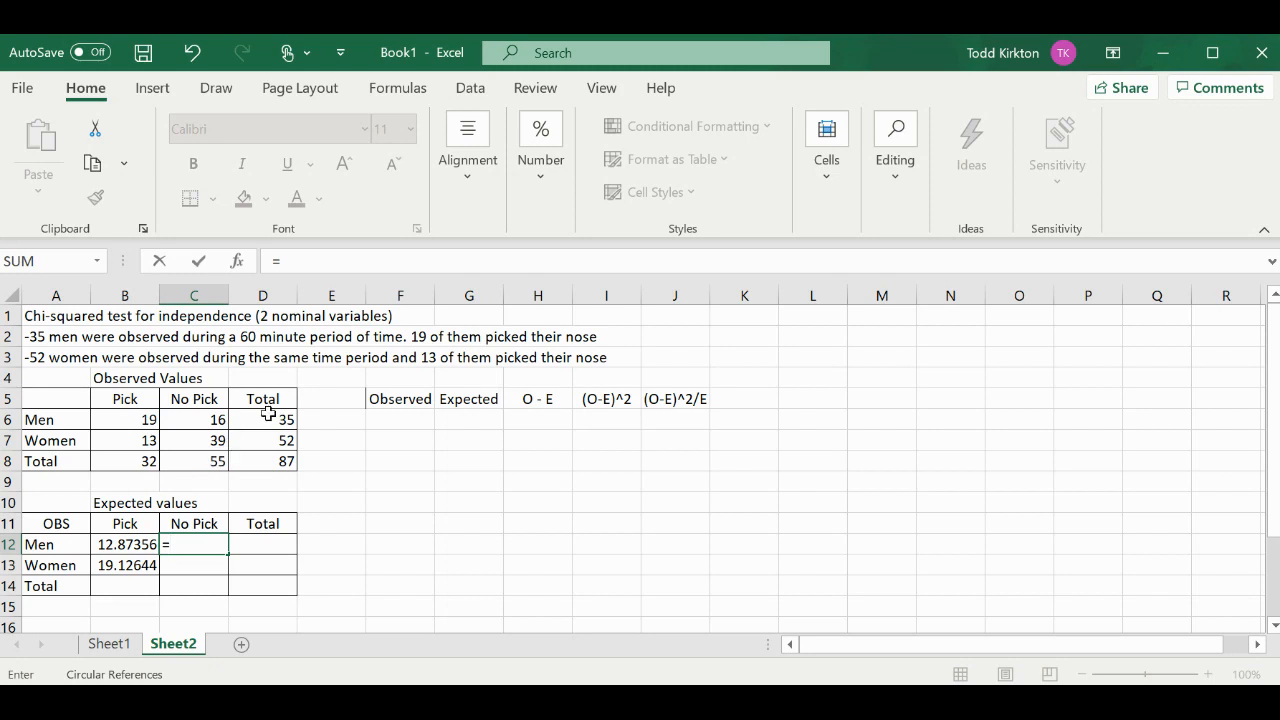
type("(")
left_click(268, 418)
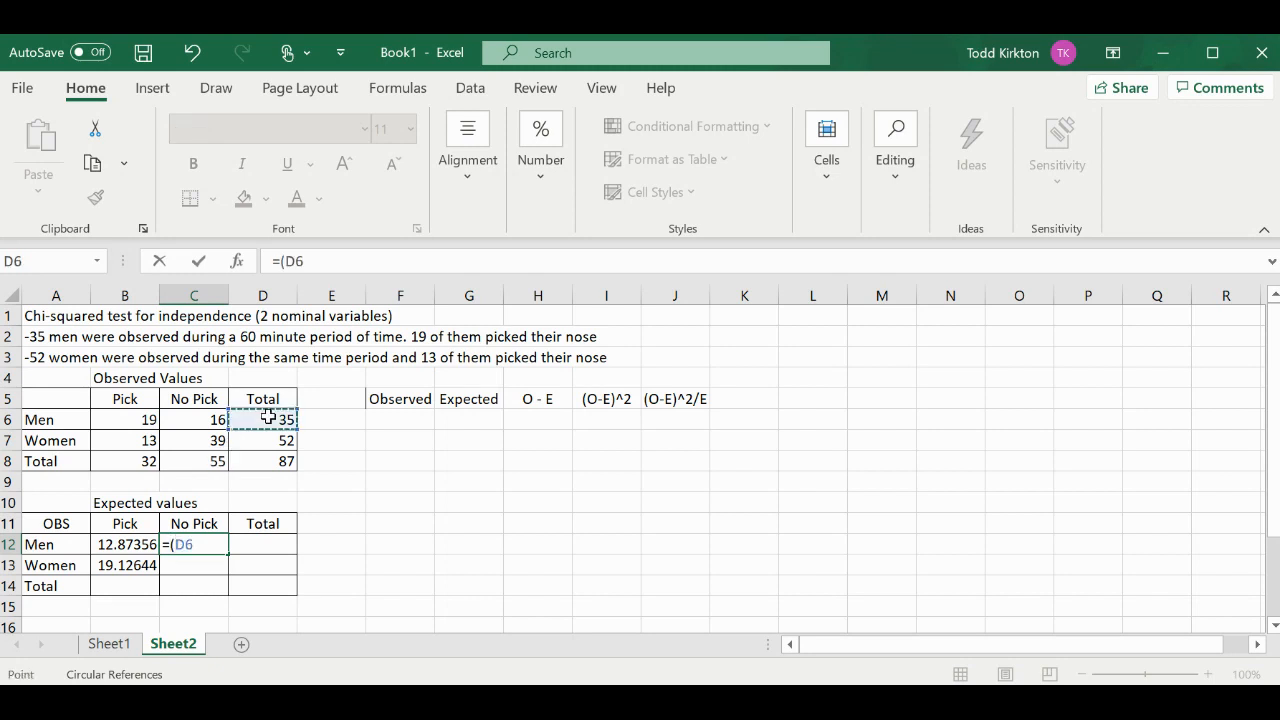
type("*")
left_click(186, 459)
type(")/")
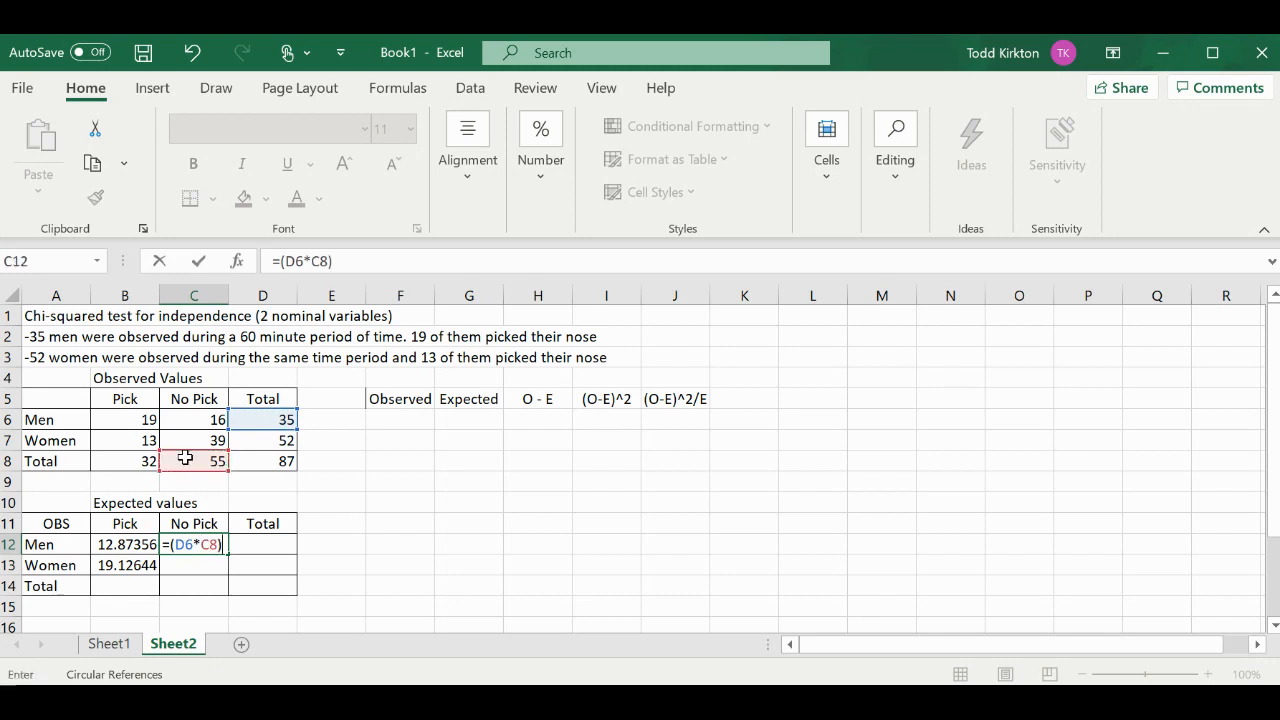
left_click(252, 460)
key("Return")
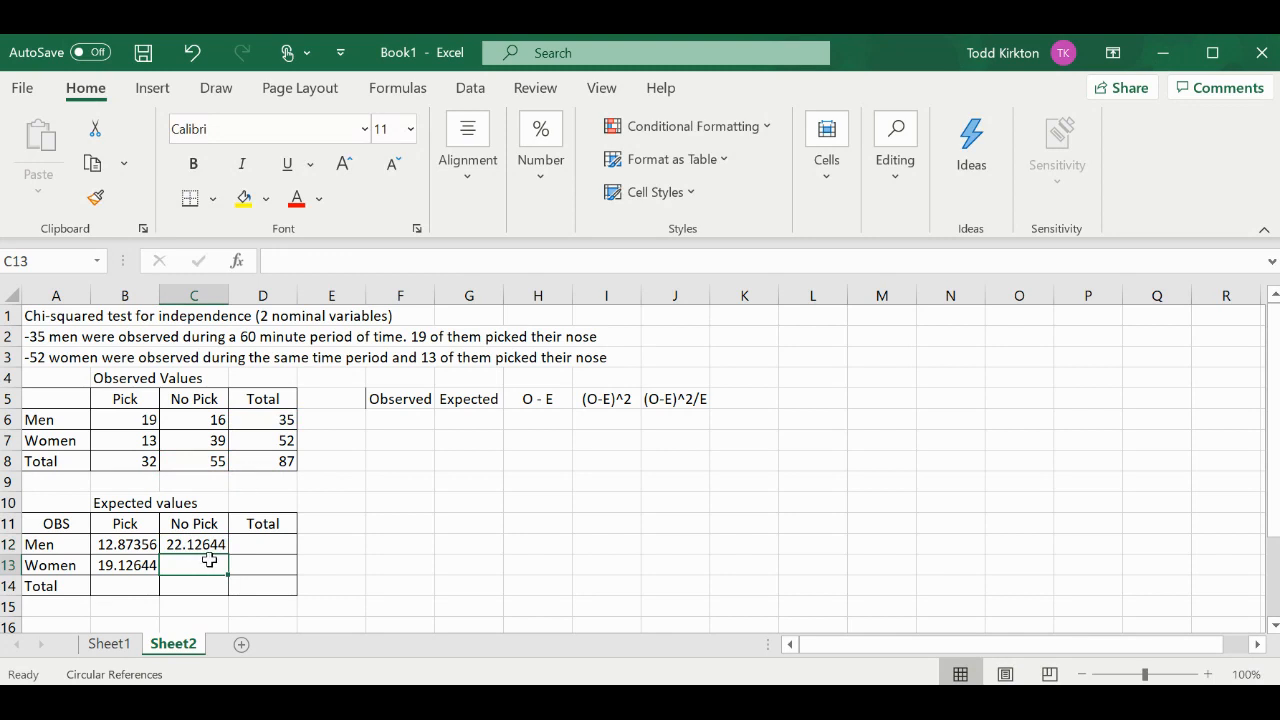
Calculate the expected No Pick value for Women in C13 with the formula =(D7*C8)/D8
type("=")
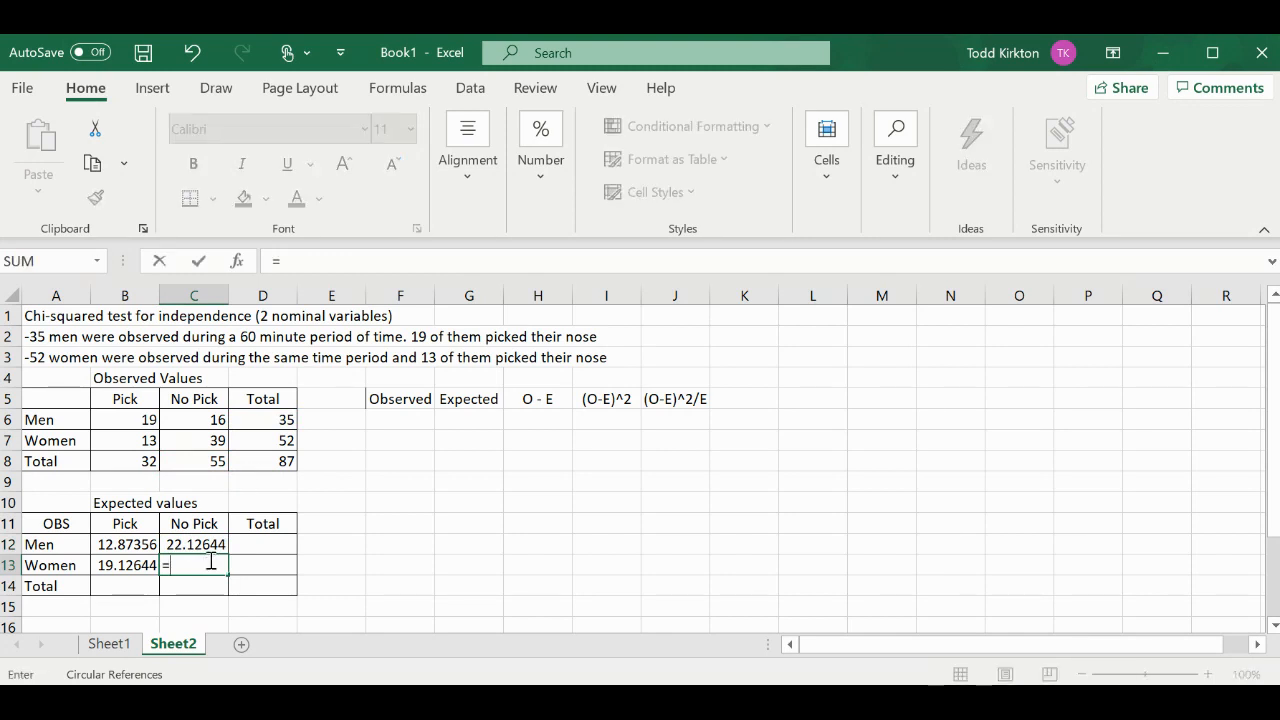
type("(")
left_click(260, 441)
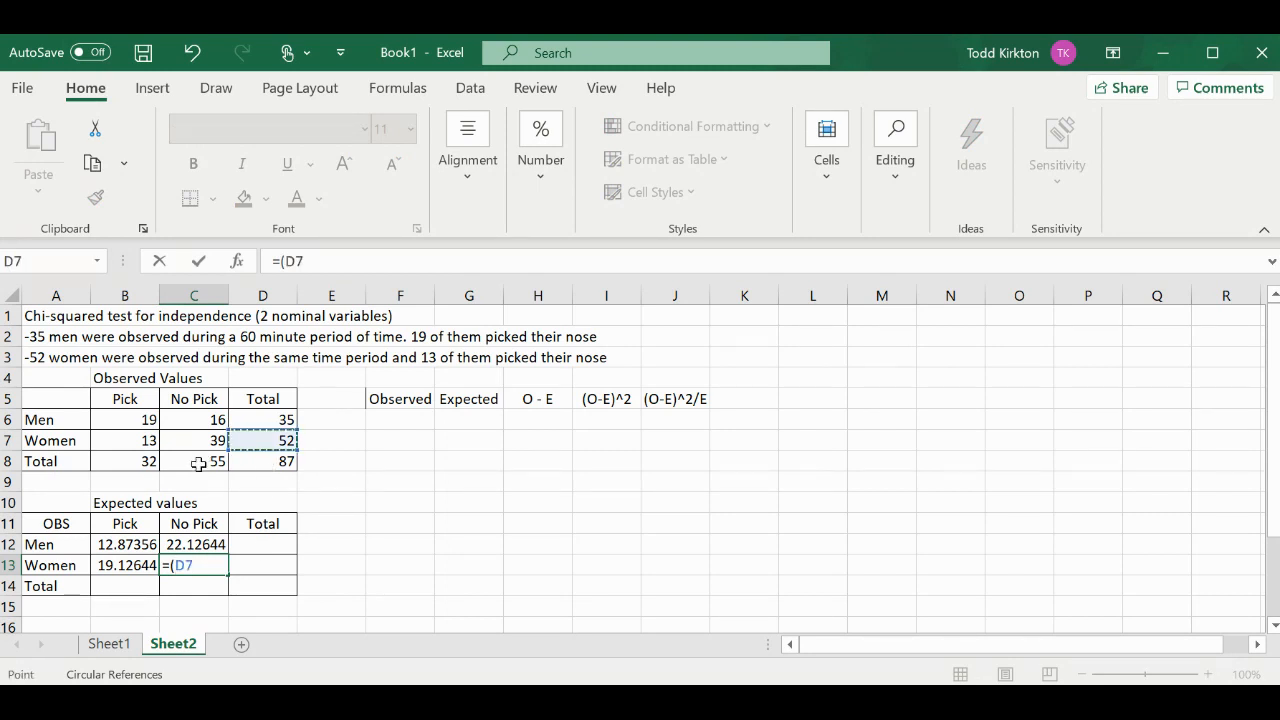
type("*")
left_click(197, 461)
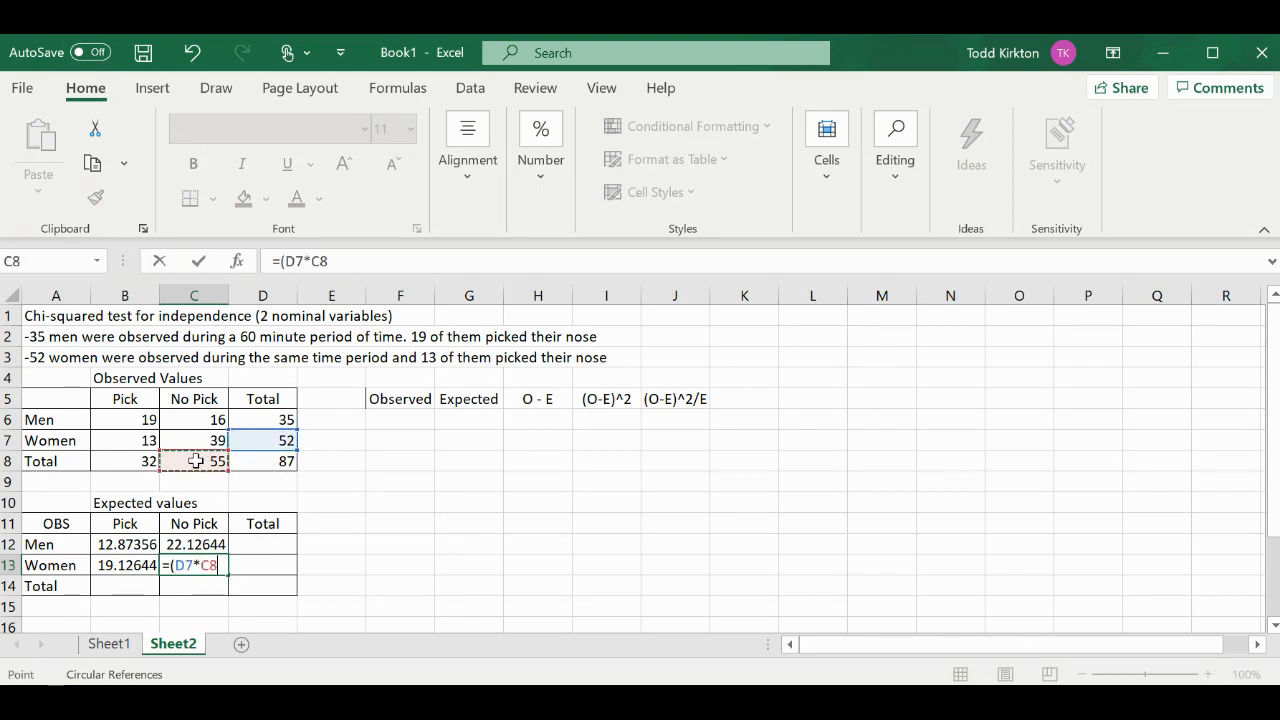
type(")/")
left_click(251, 464)
key("Return")
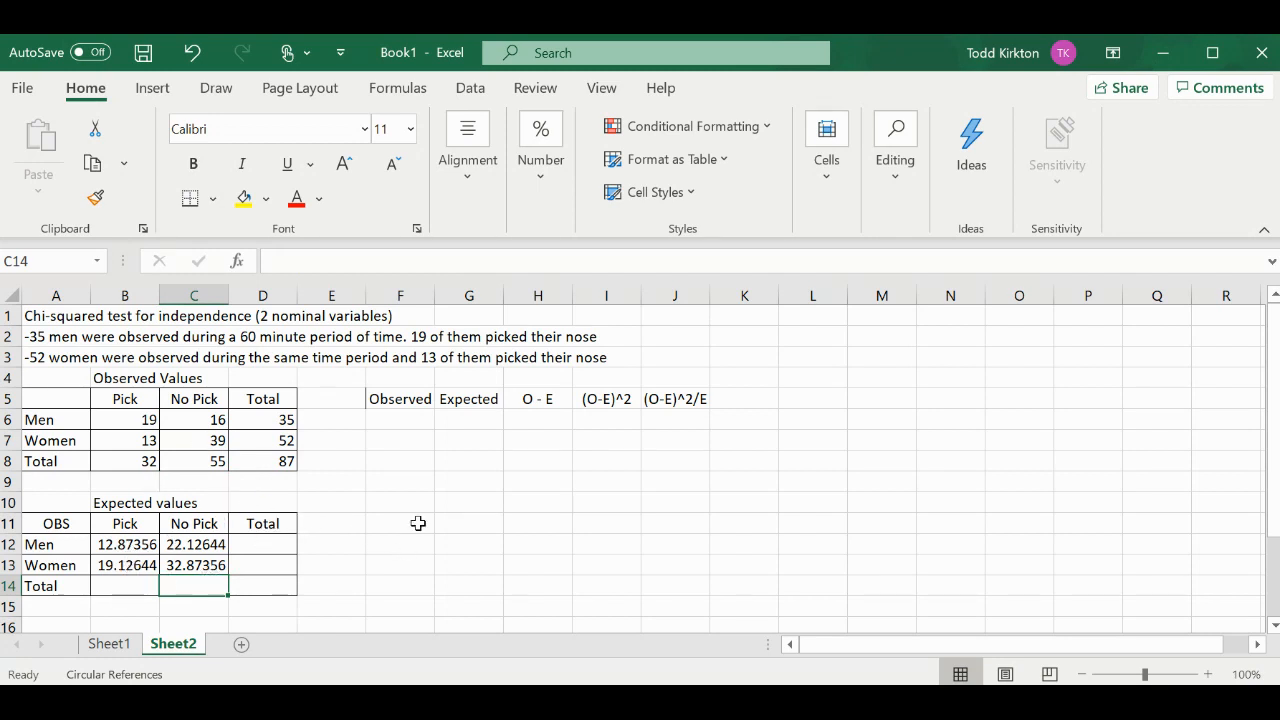
Fill the Observed column in F6:F9 with 19, 16, 13 and 39
left_click(403, 419)
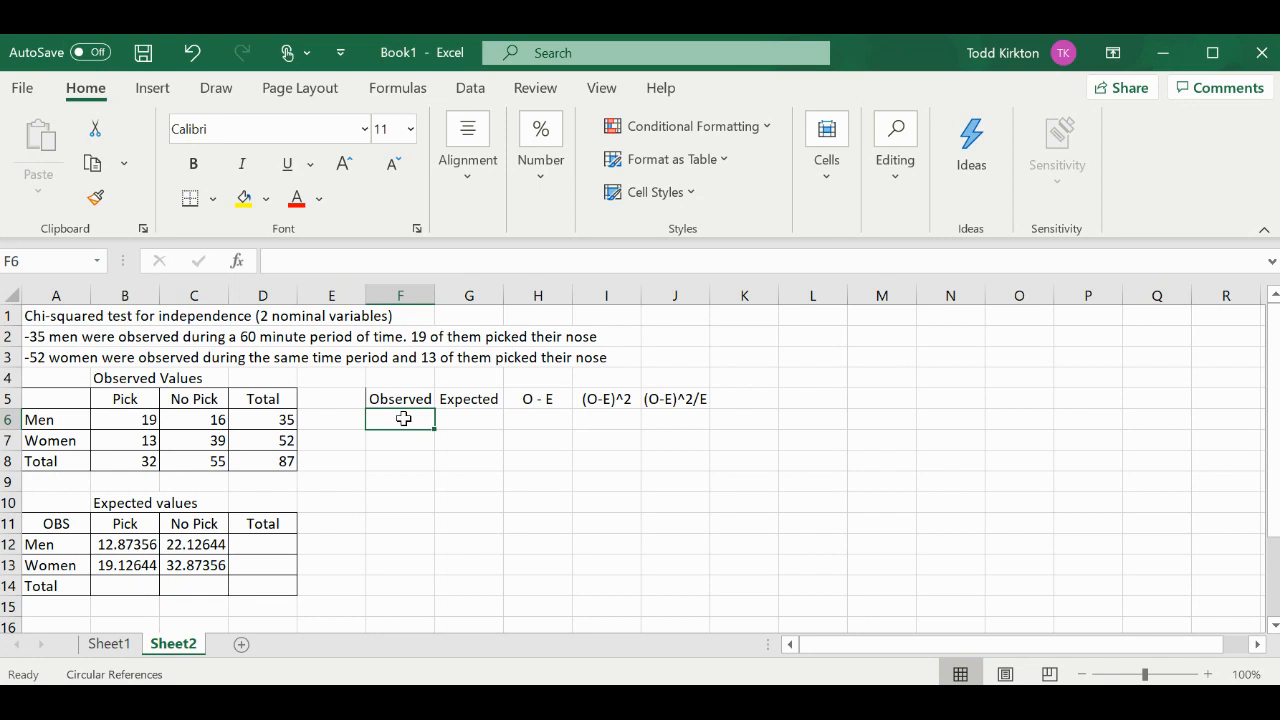
type("19")
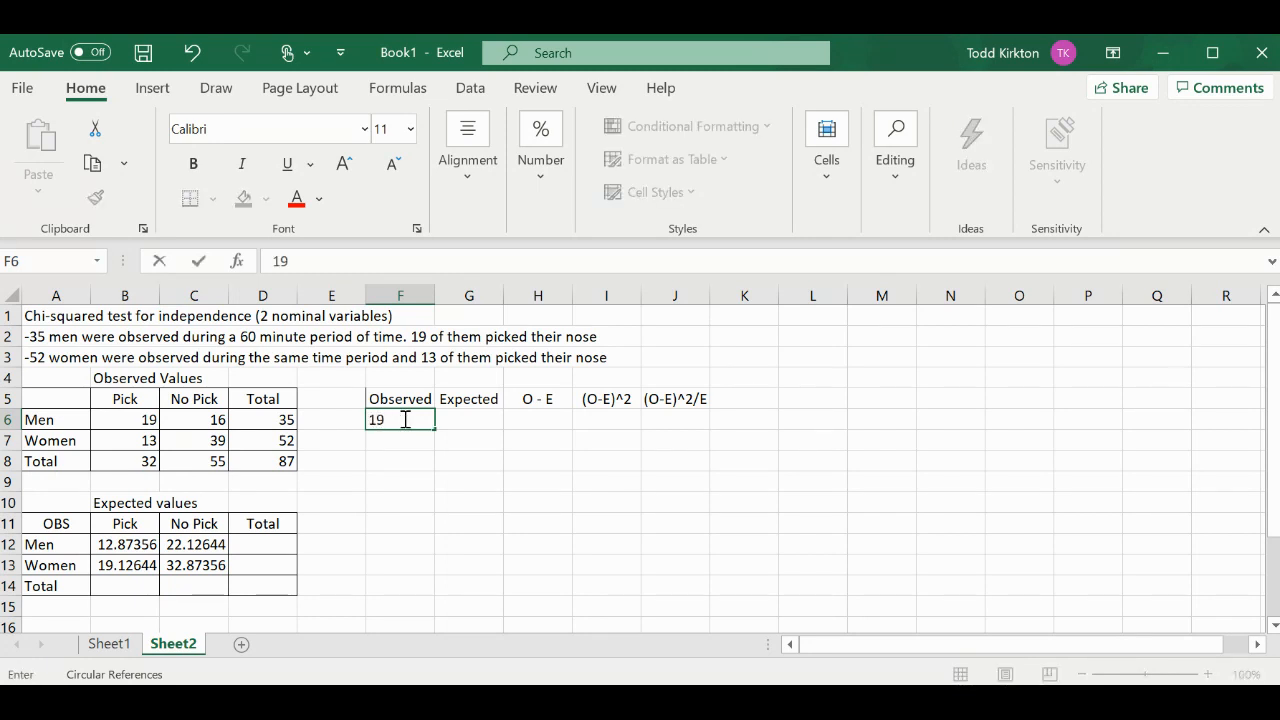
key("Return")
type("16")
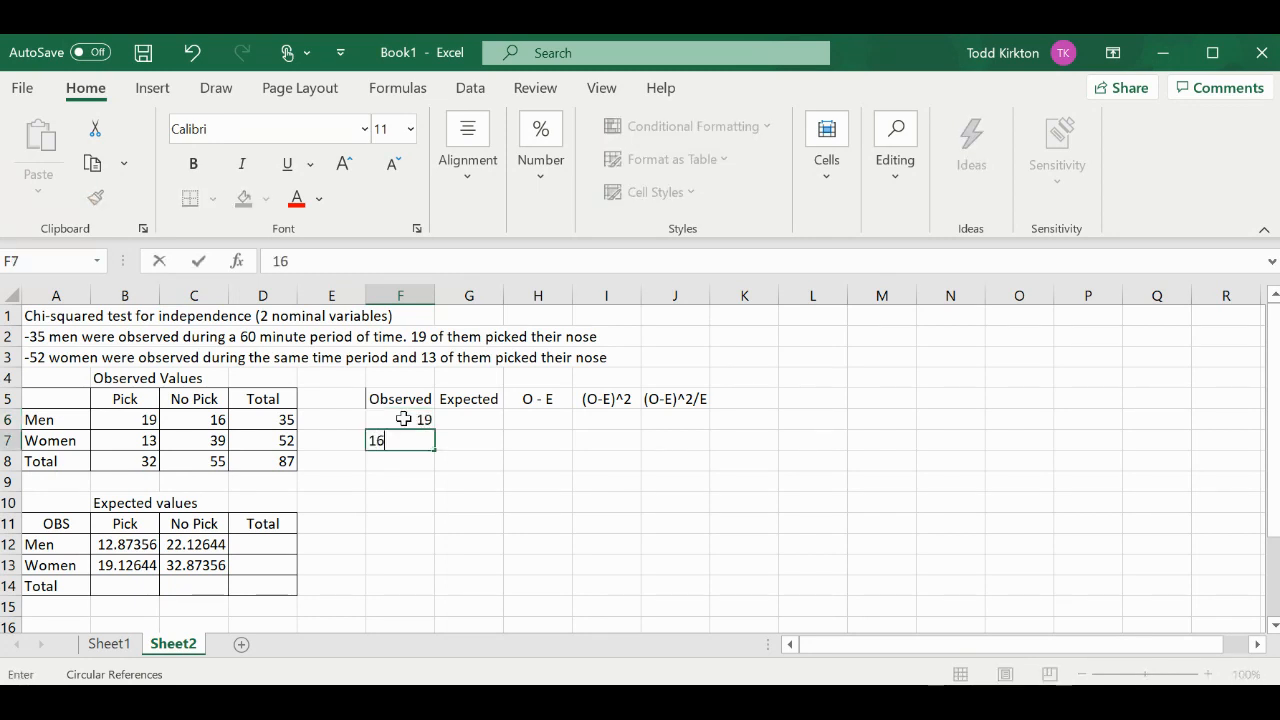
key("Return")
type("13")
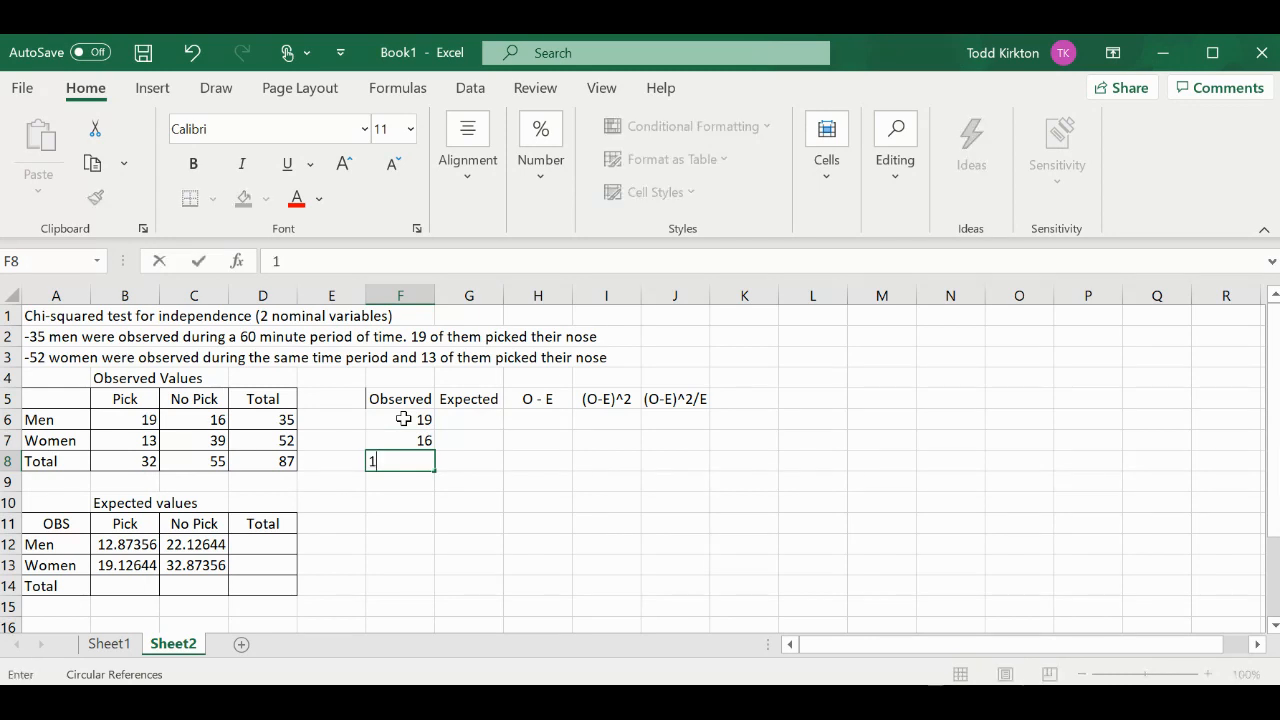
key("Return")
type("39")
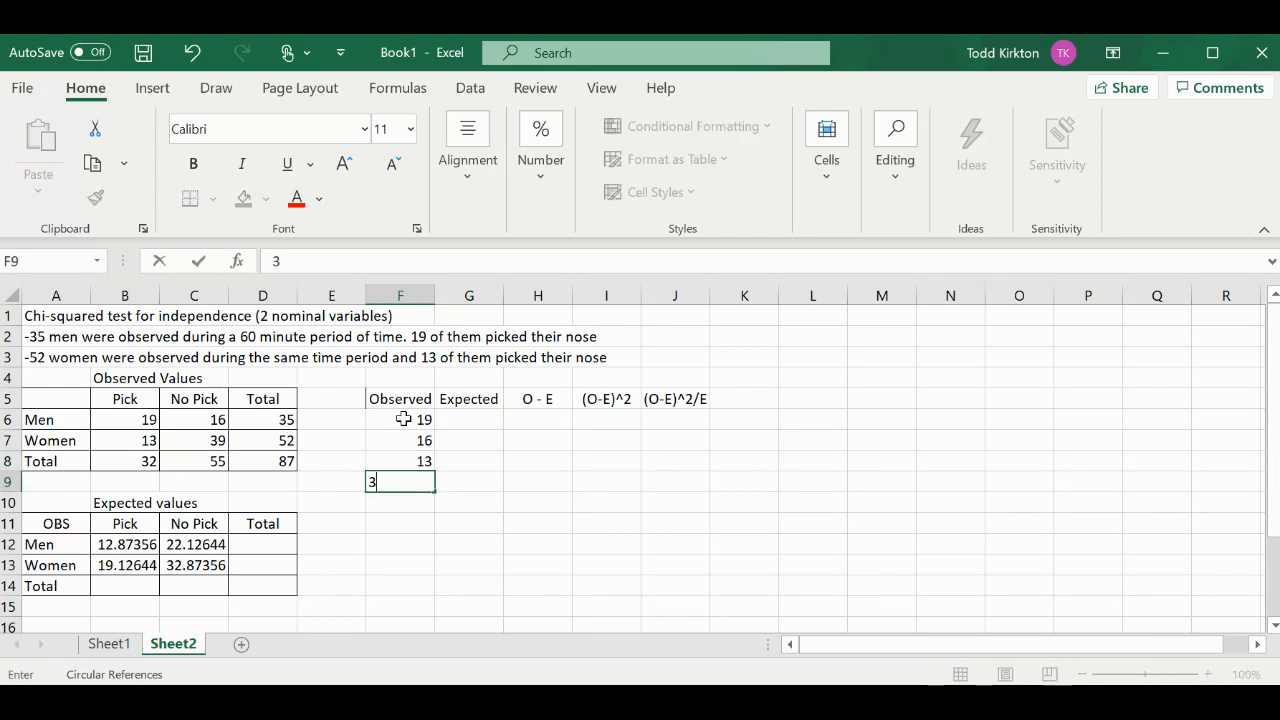
key("Return")
Fill the Expected column in G6:G9 with the rounded values 12.9, 22.1, 19.1 and 32.9
left_click(455, 423)
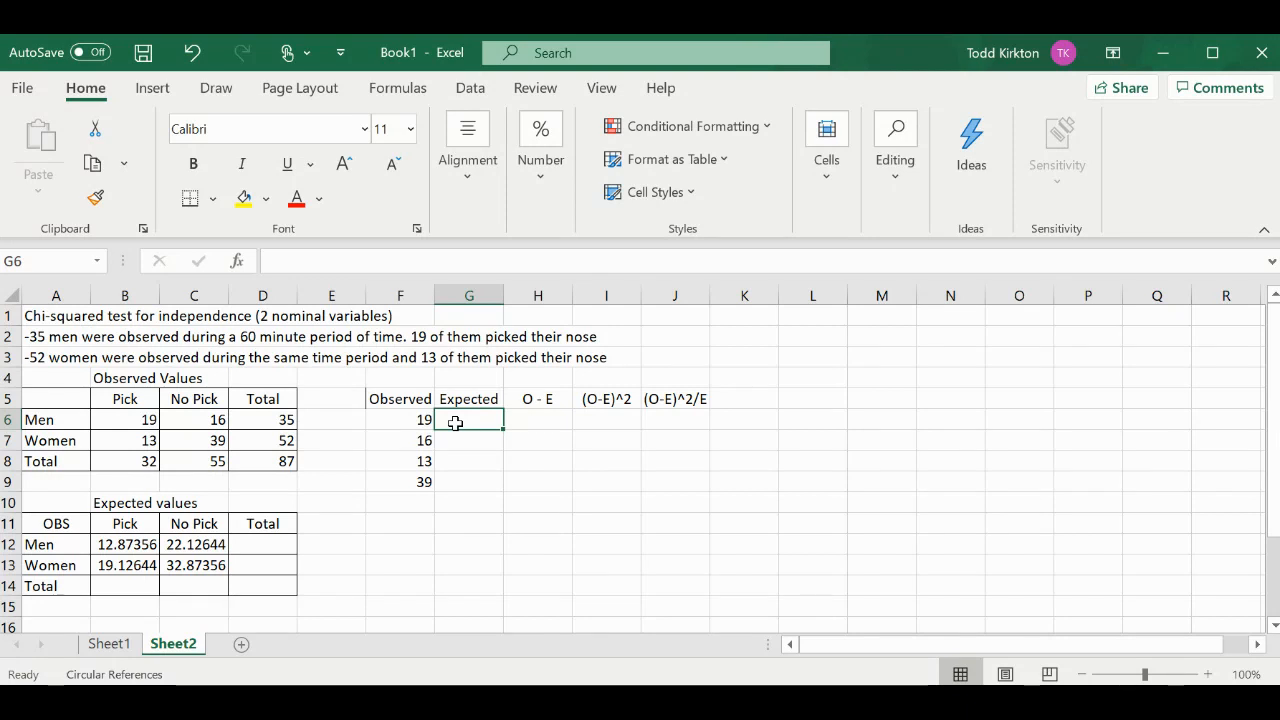
type("1")
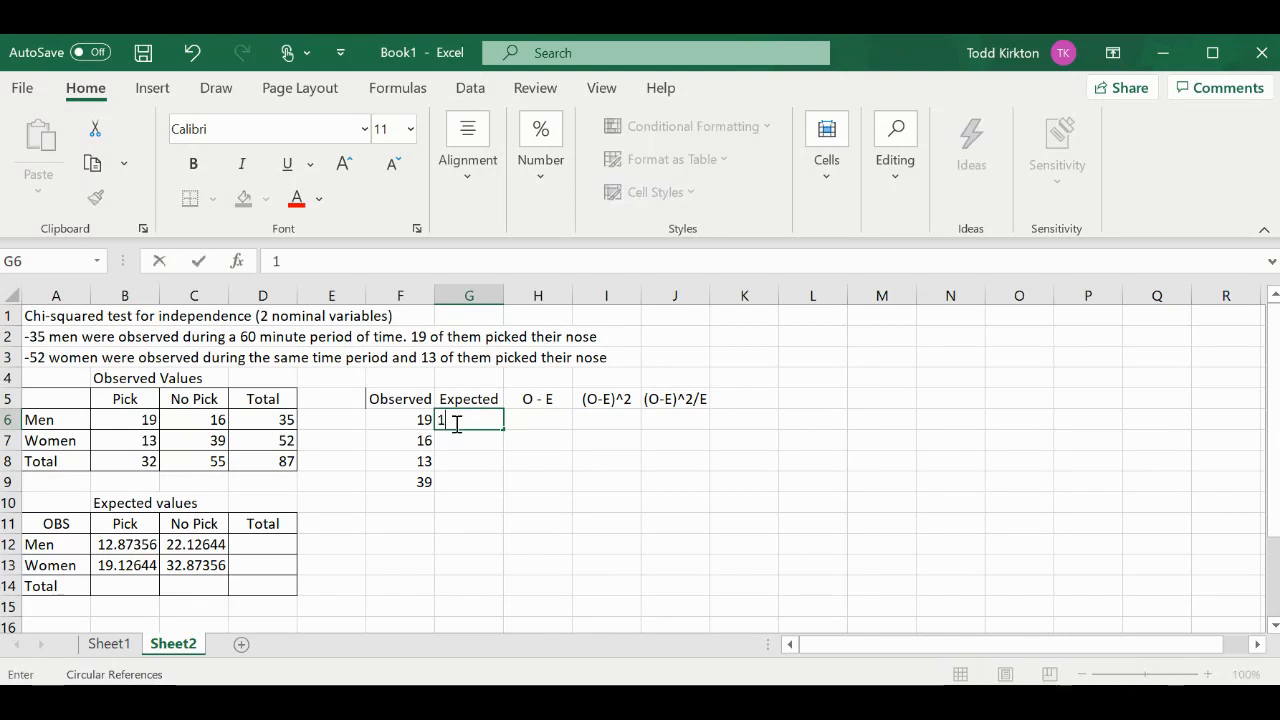
type("2.9")
key("Return")
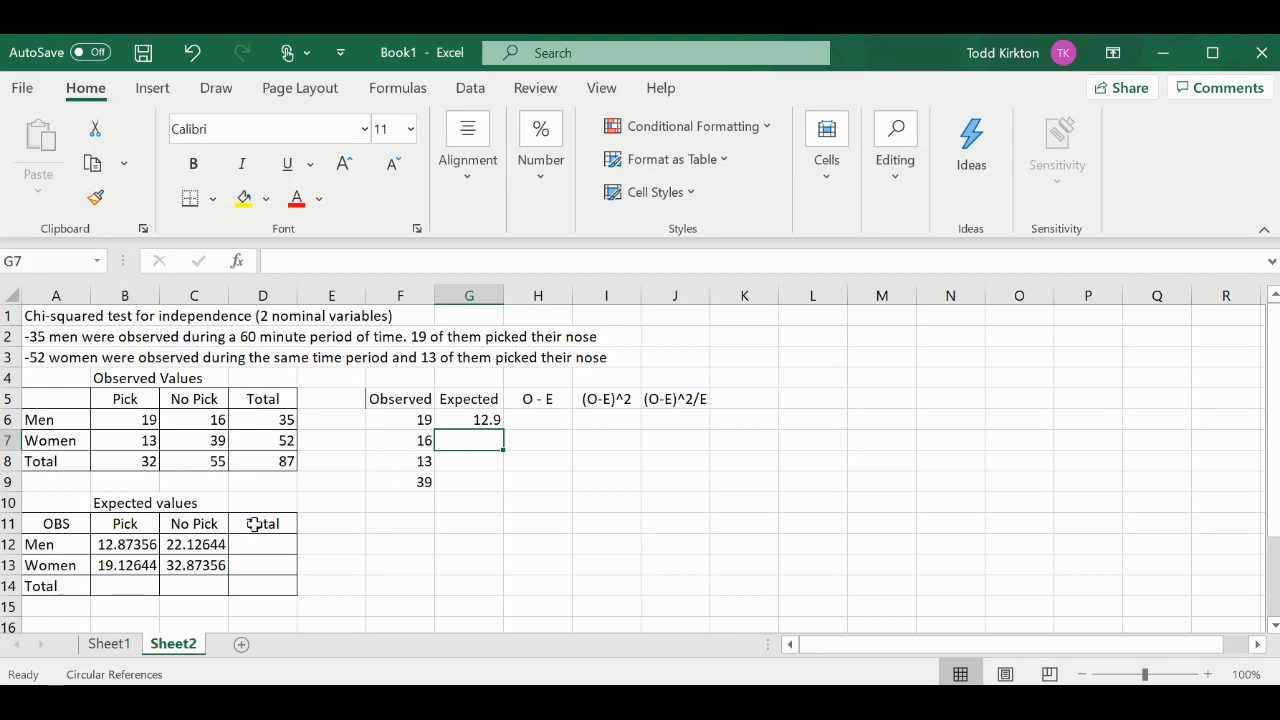
type("22.1")
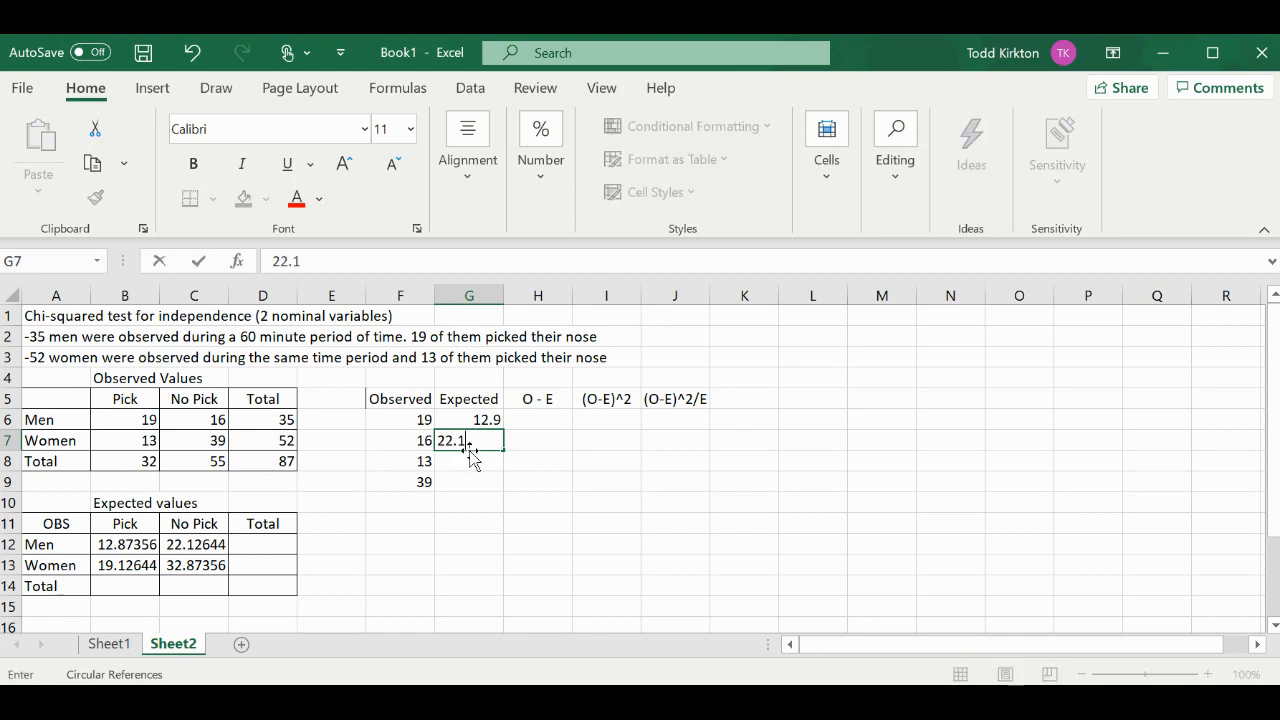
key("Return")
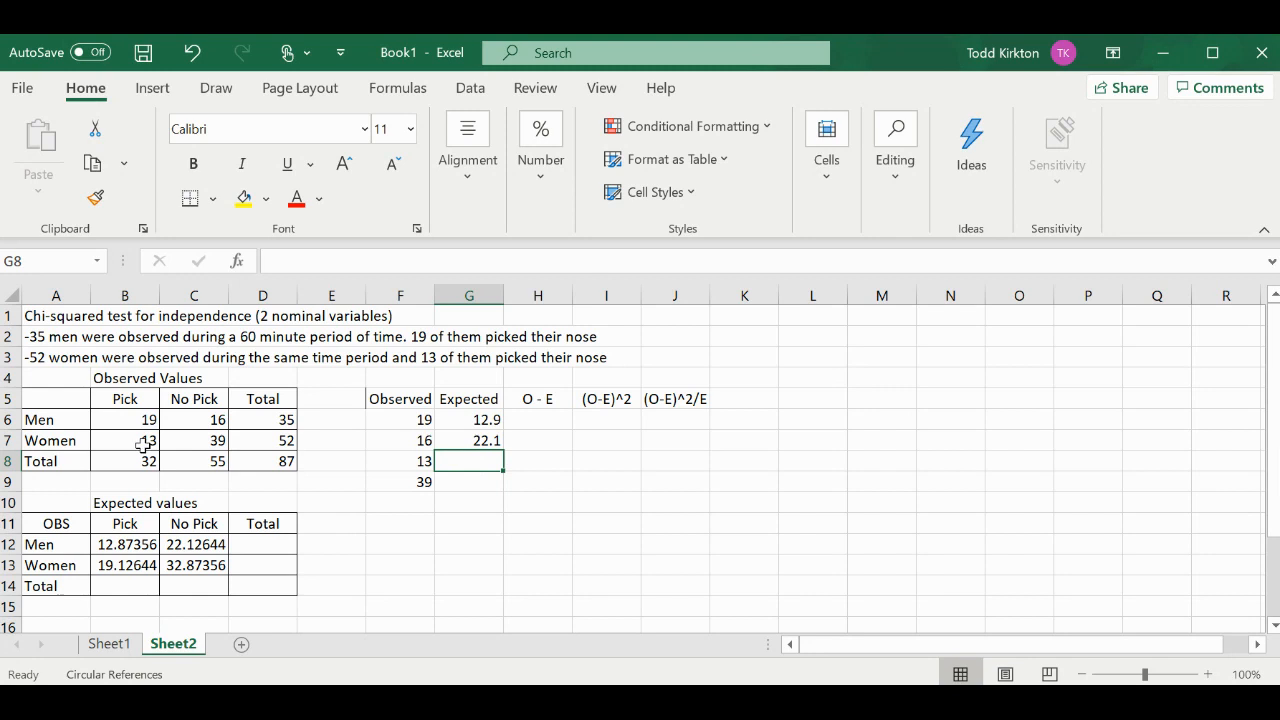
type("10")
key("BackSpace")
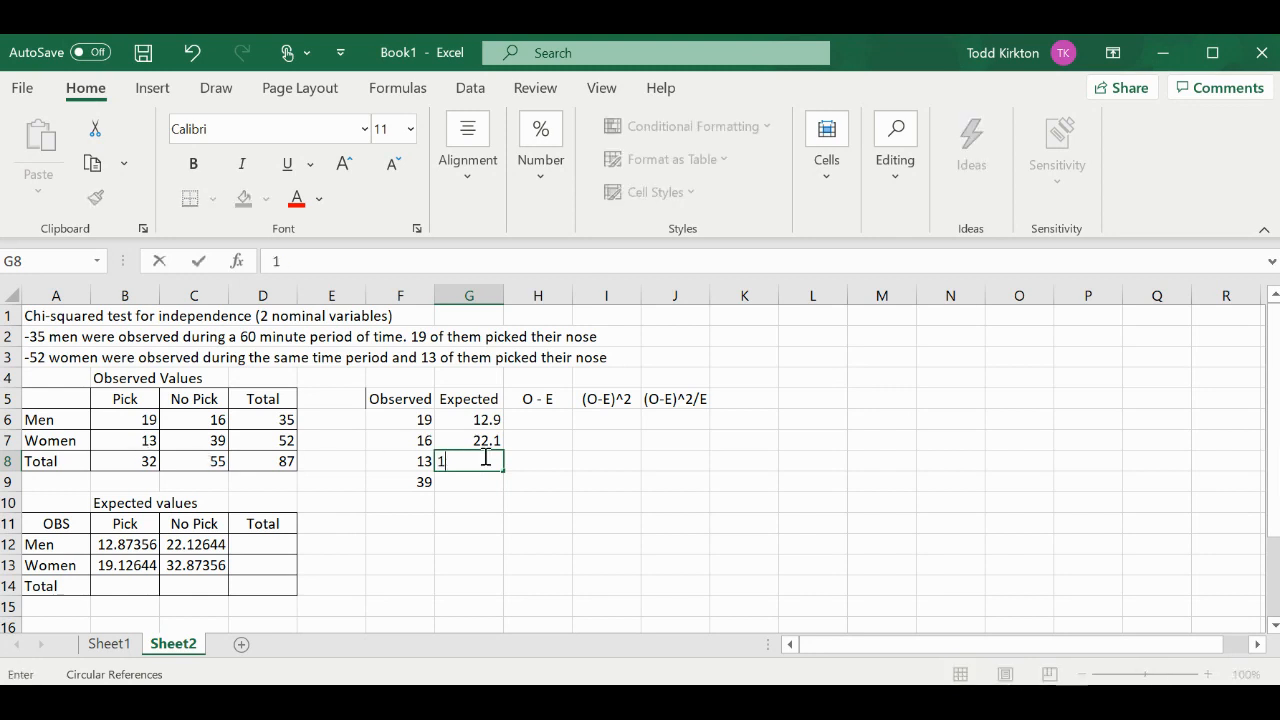
type("9l")
type("1")
key("Return")
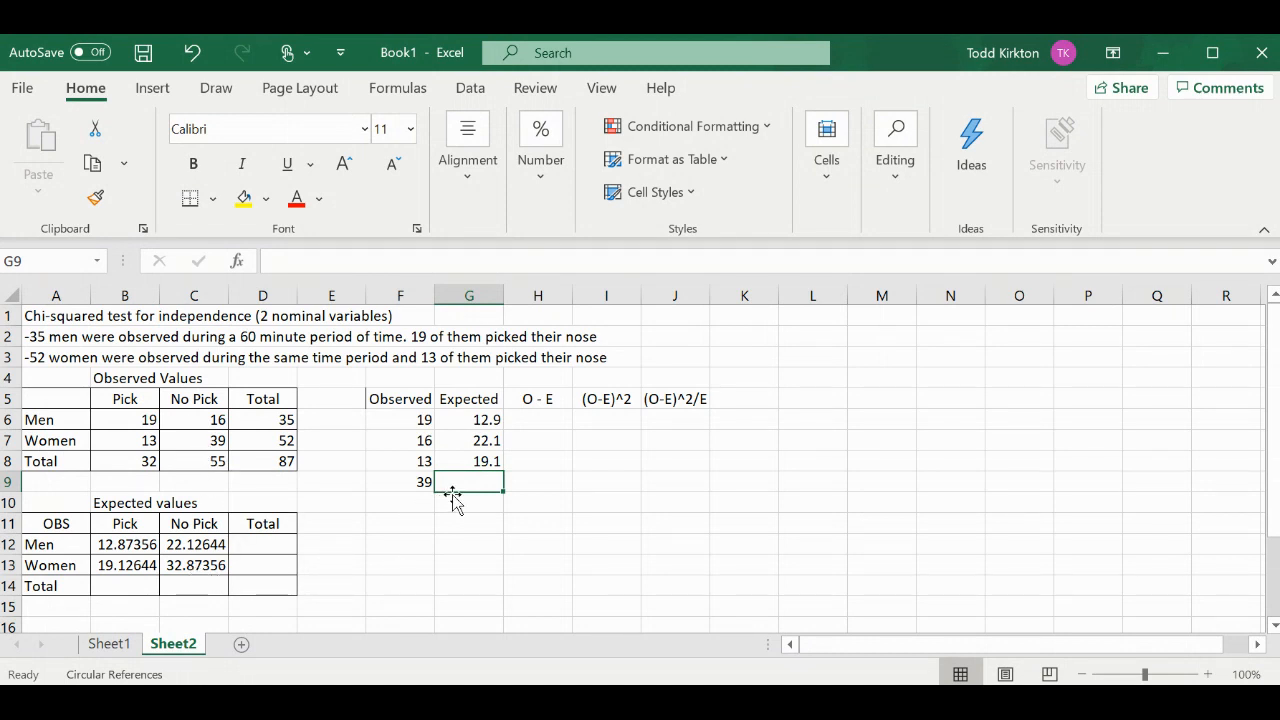
type("32.")
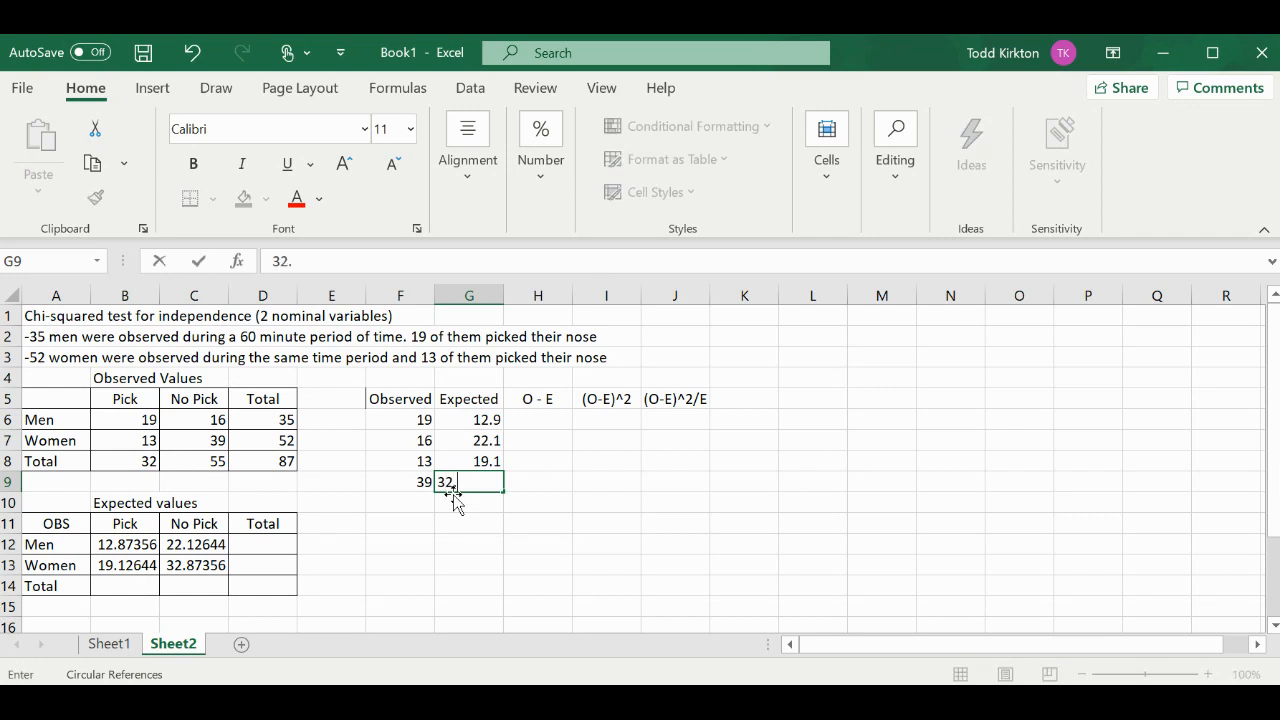
type("9")
left_click(454, 523)
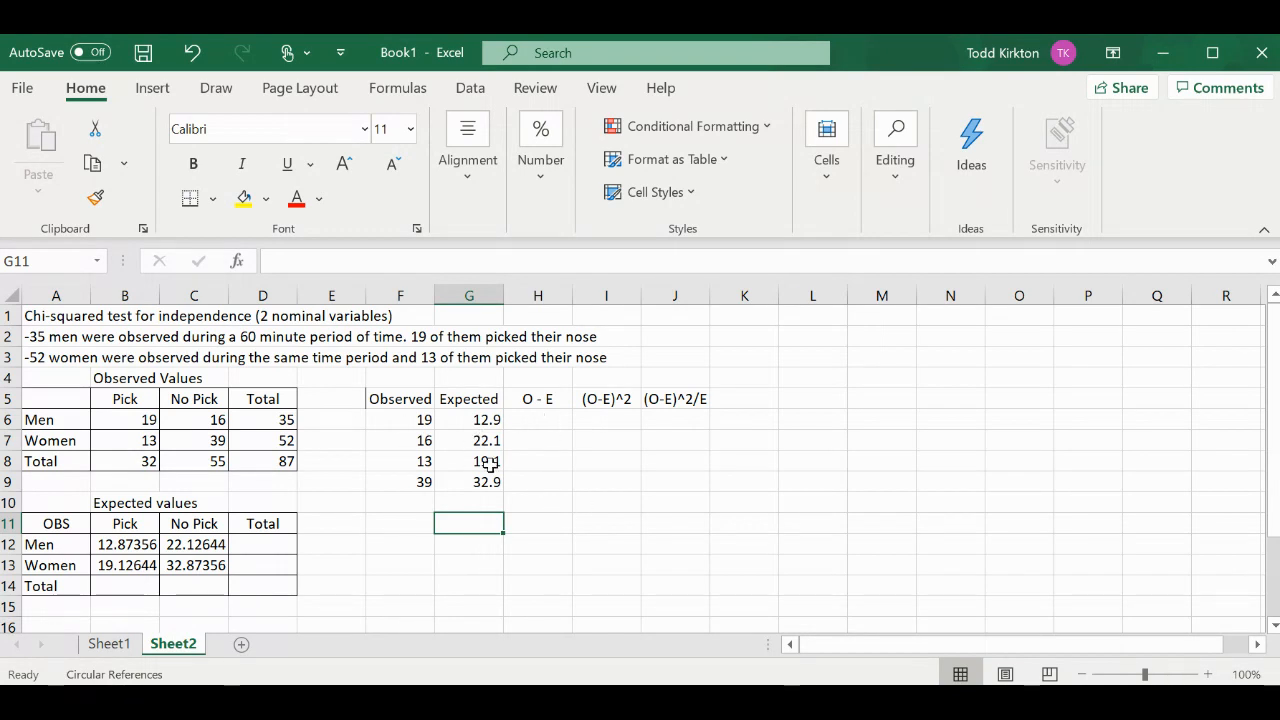
Calculate O - E in H6 with the formula =F6-G6 and fill it down to H9
left_click(541, 420)
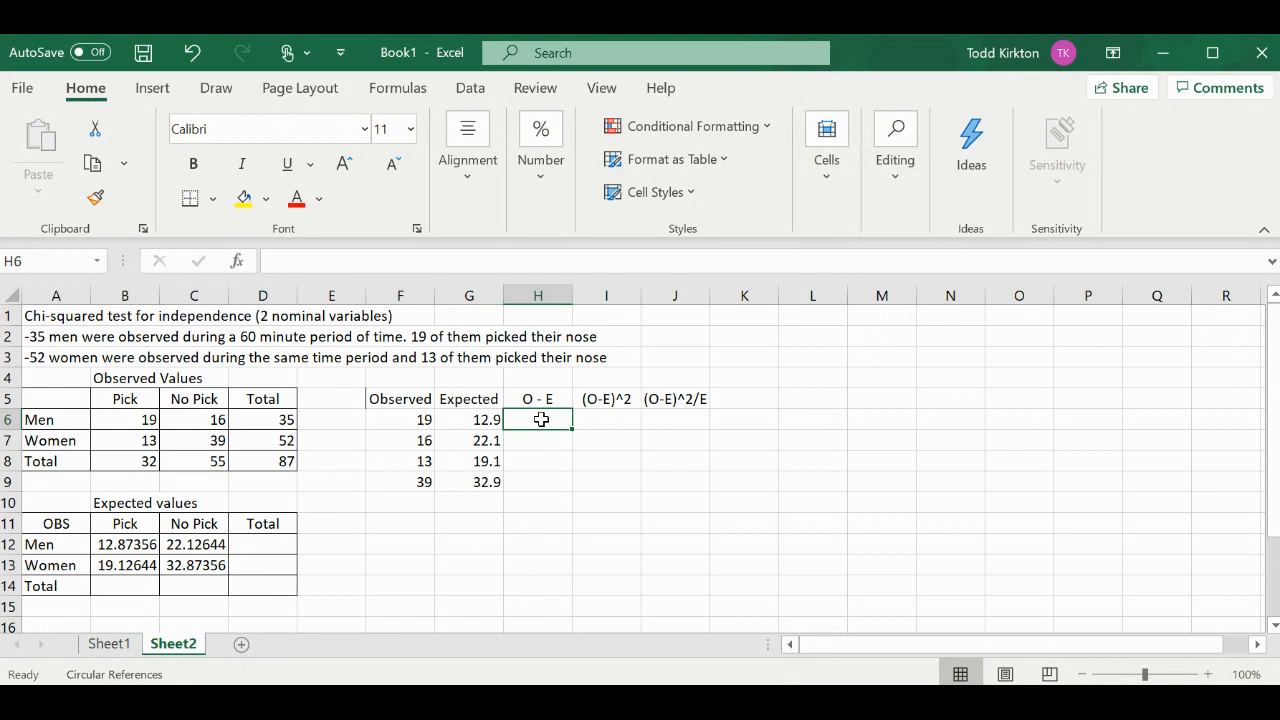
type("=")
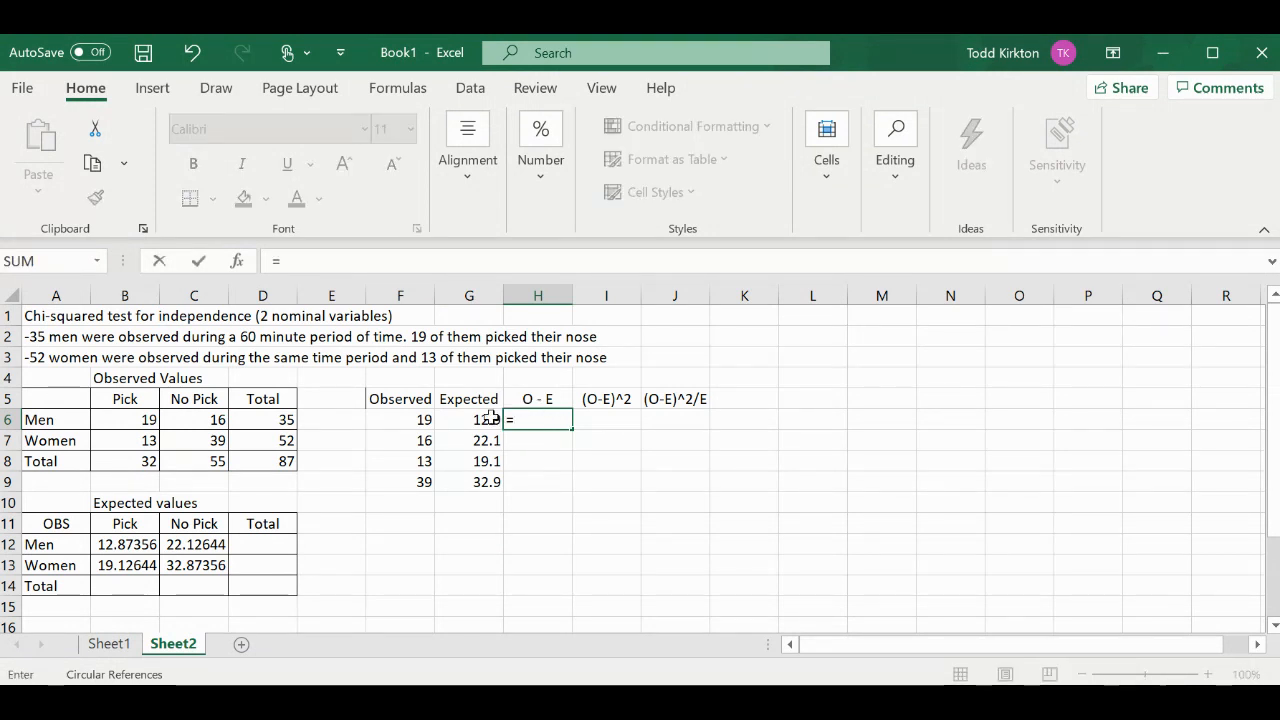
left_click(424, 420)
type("-")
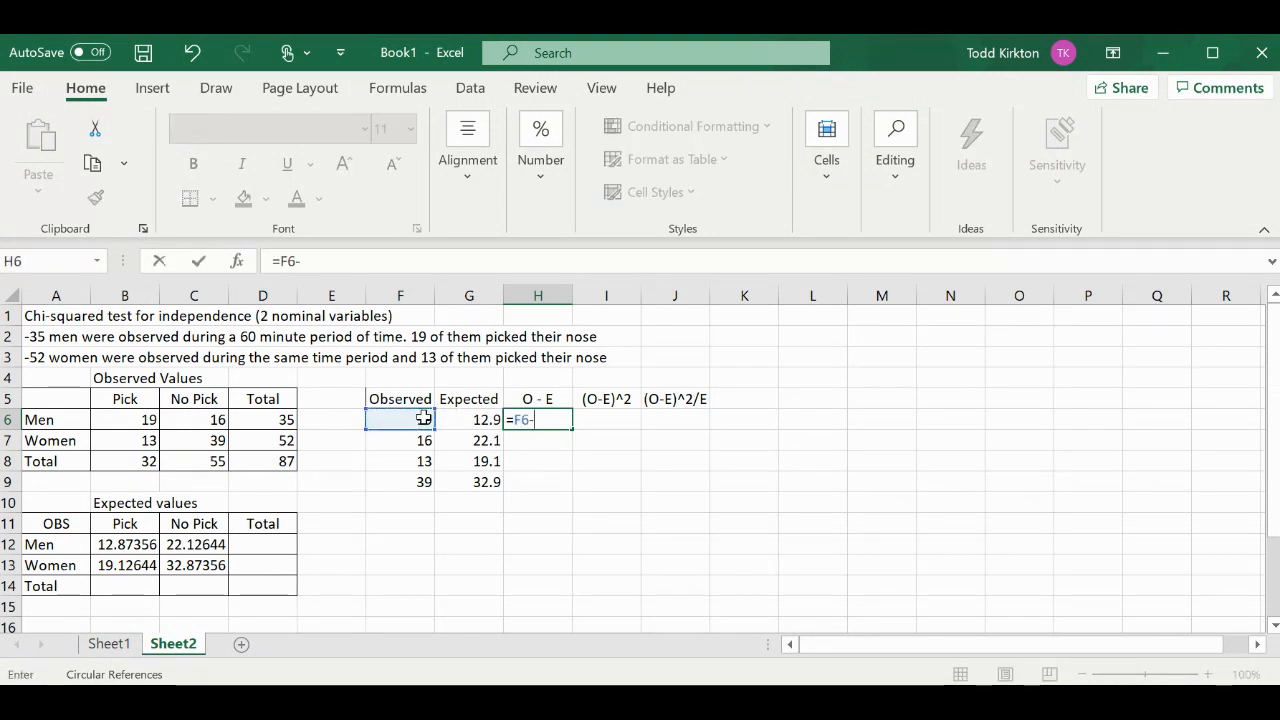
left_click(460, 418)
key("Return")
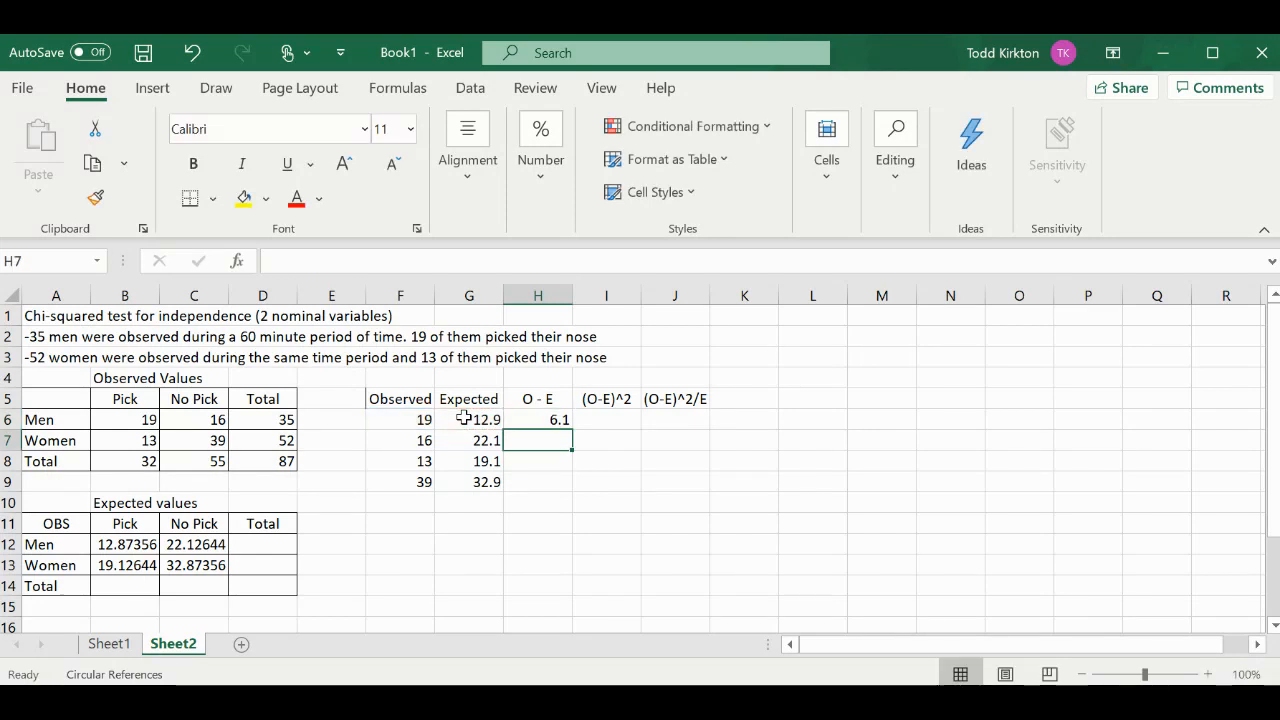
left_click(530, 420)
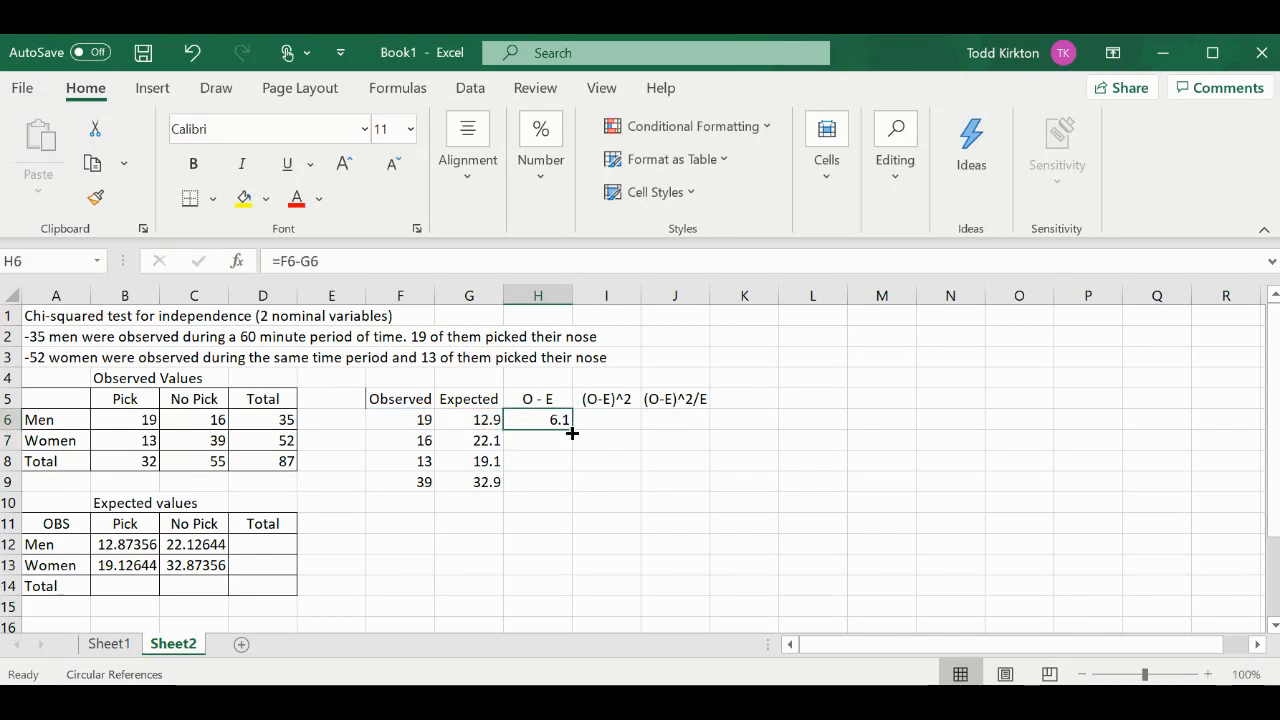
left_click_drag(574, 429, 572, 487)
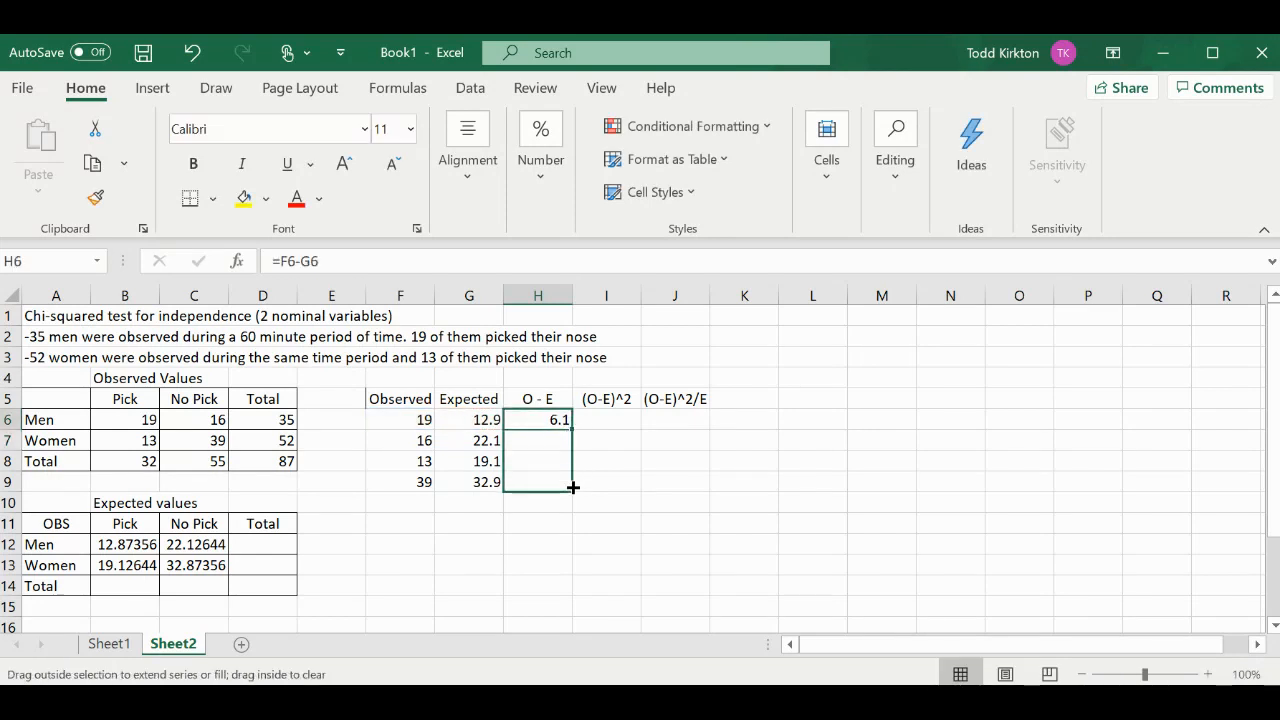
Calculate (O-E)^2 in I6 with the formula =H6^2 and fill it down to I9
left_click(625, 420)
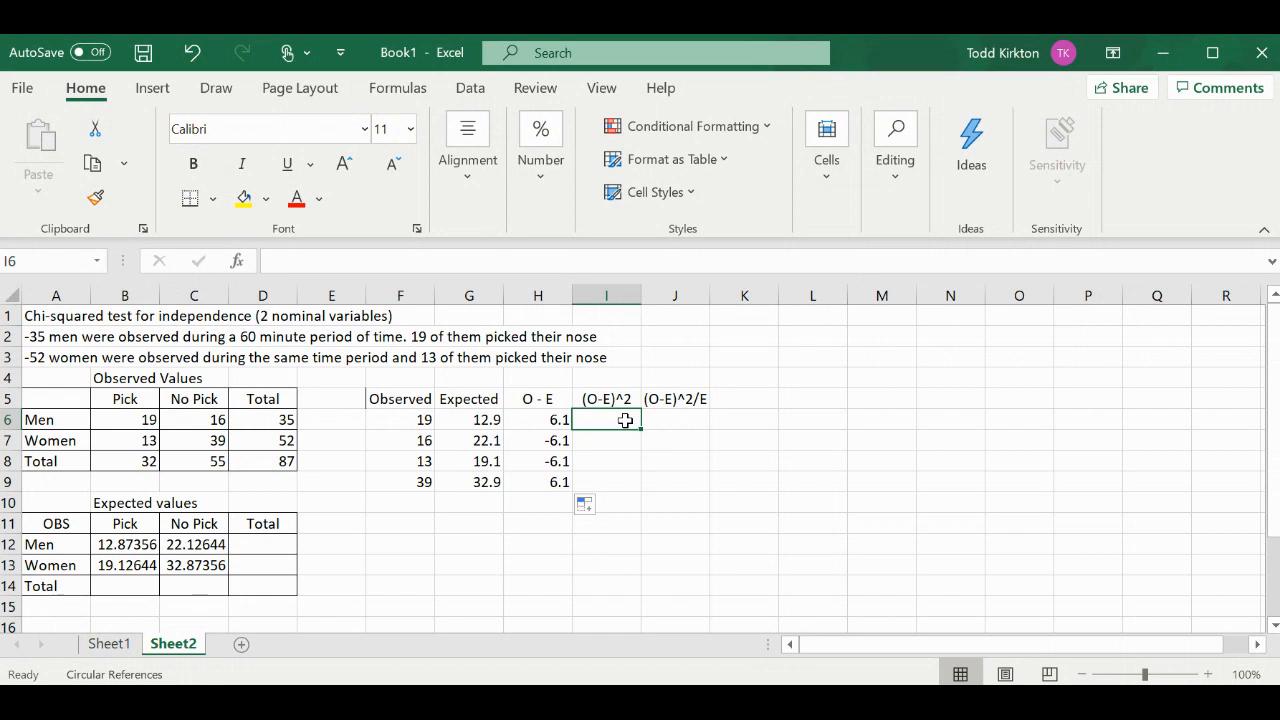
type("=")
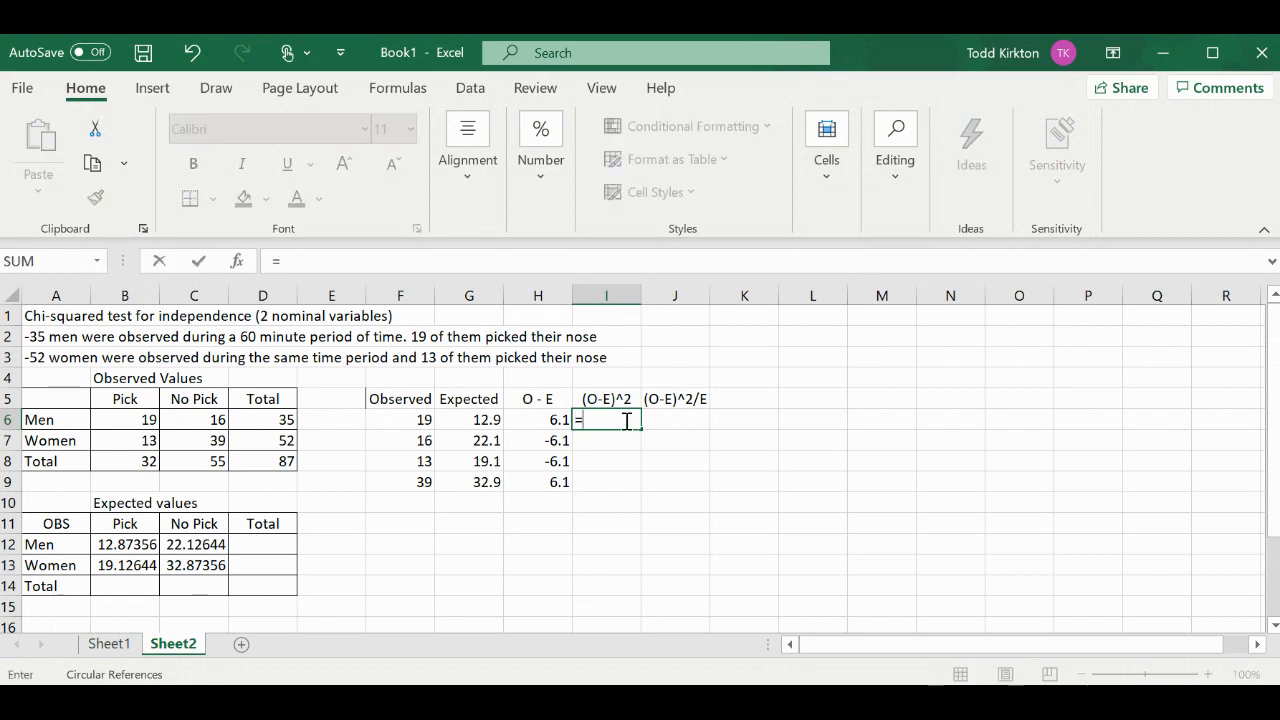
left_click(555, 420)
type("^")
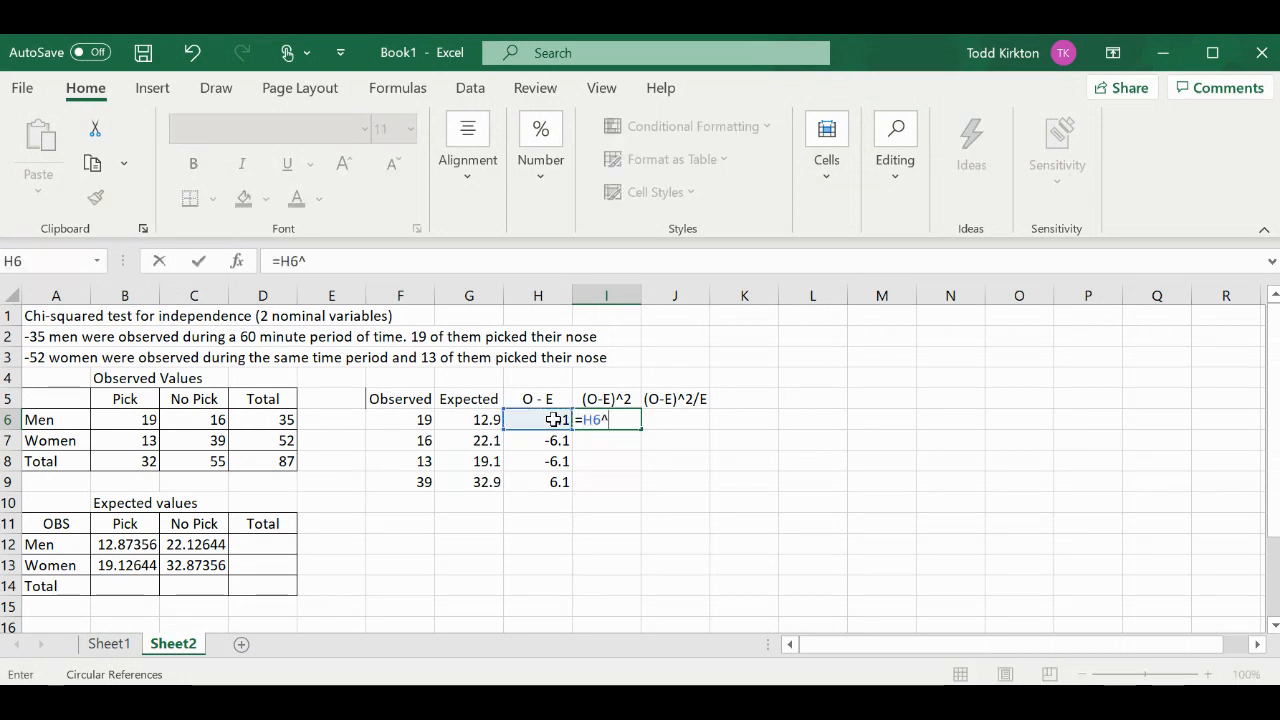
type("2")
key("Return")
left_click(602, 420)
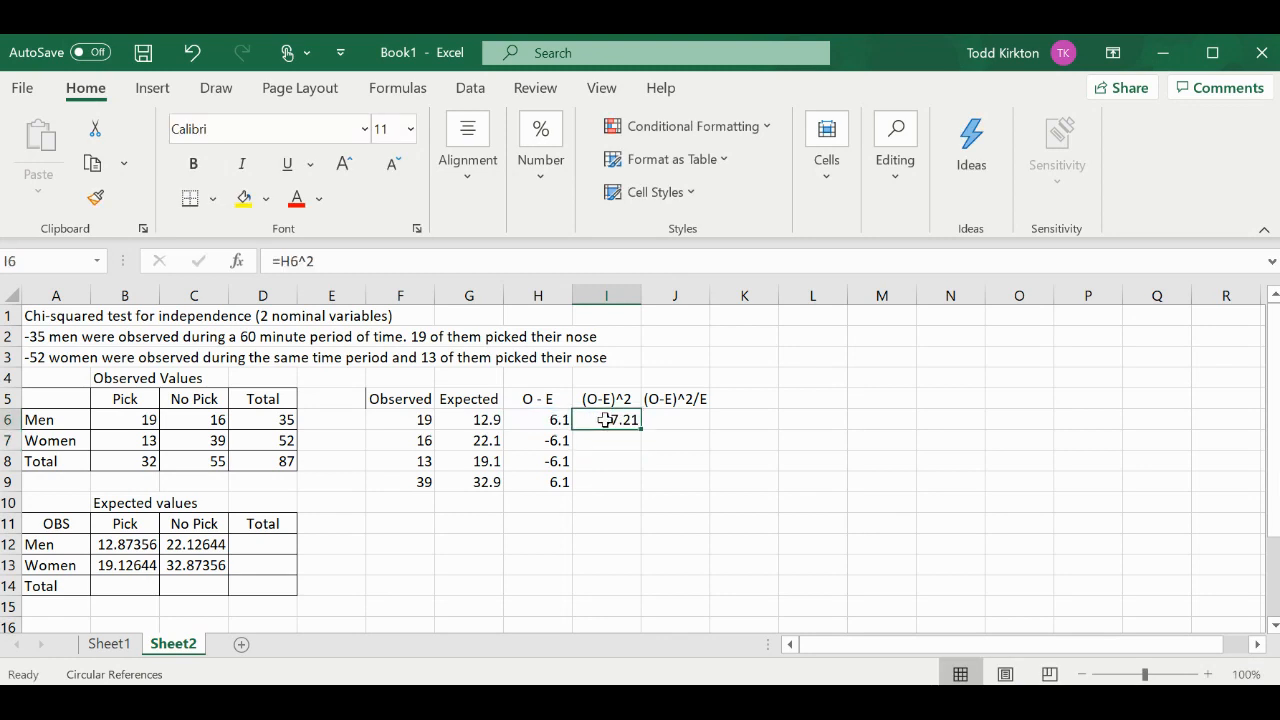
left_click_drag(640, 428, 641, 486)
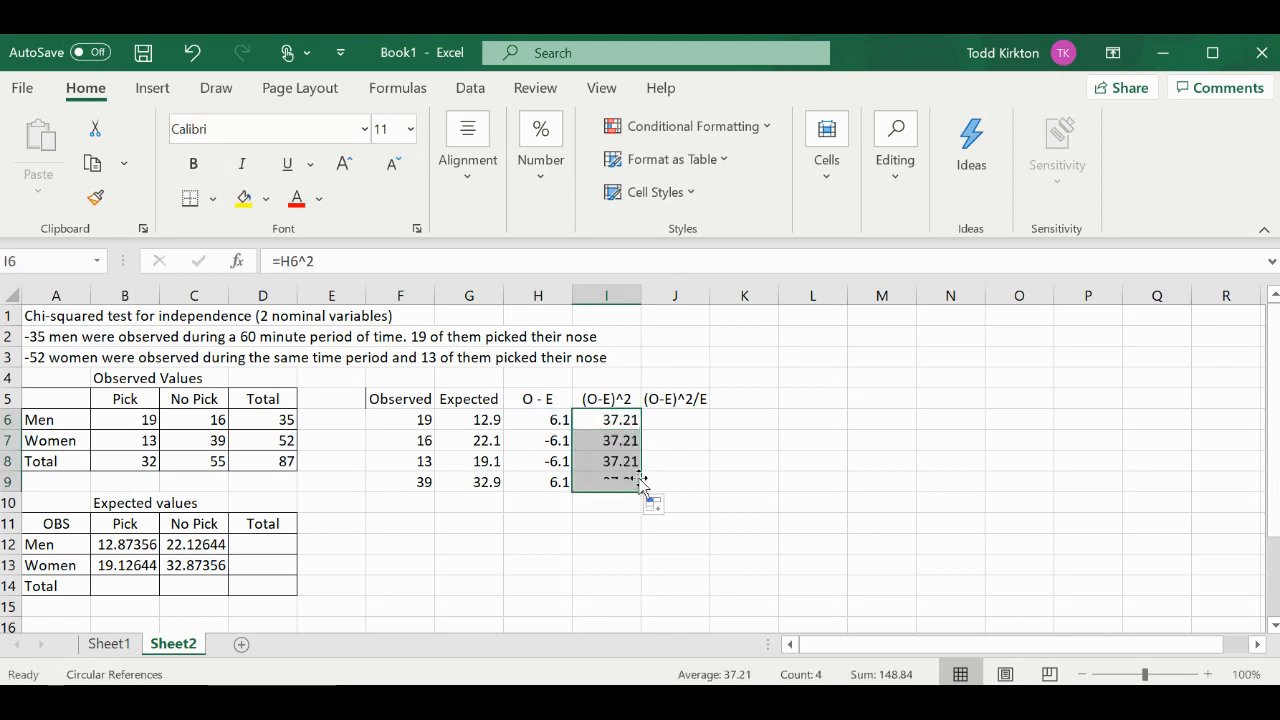
Calculate (O-E)^2/E in J6 with the formula =I6/G6 and fill it down to J9
left_click(667, 424)
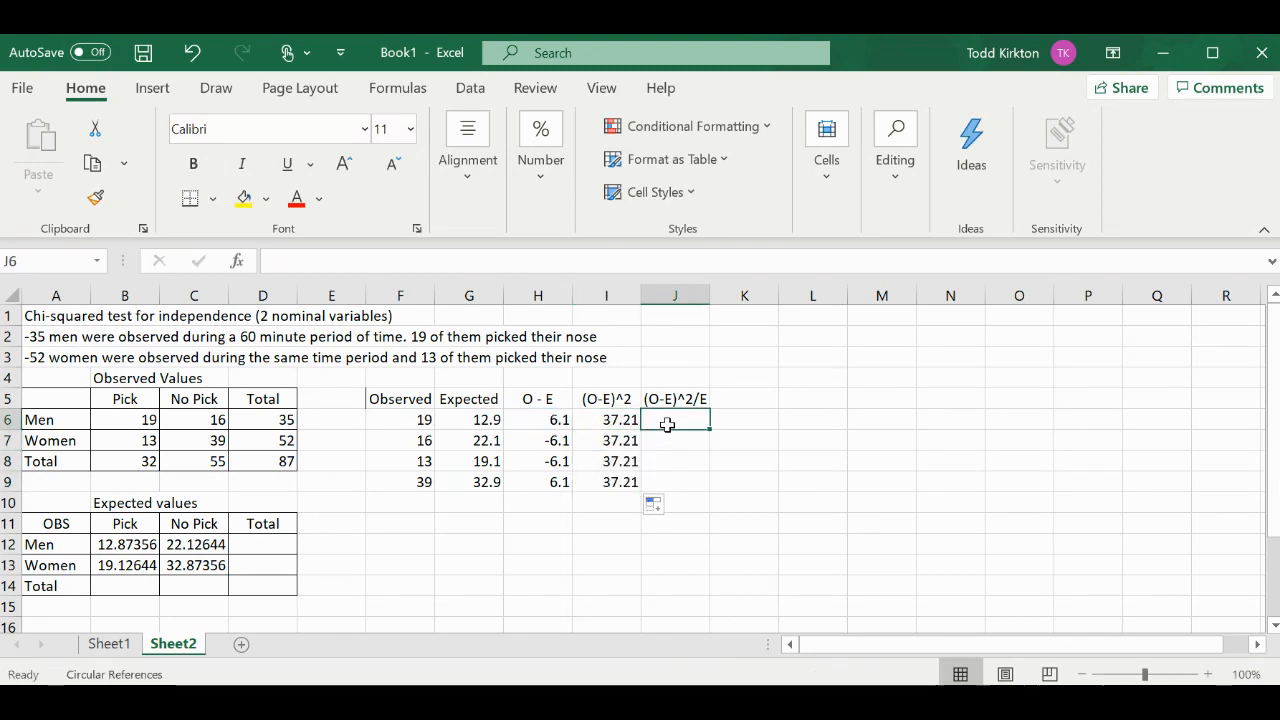
type("=")
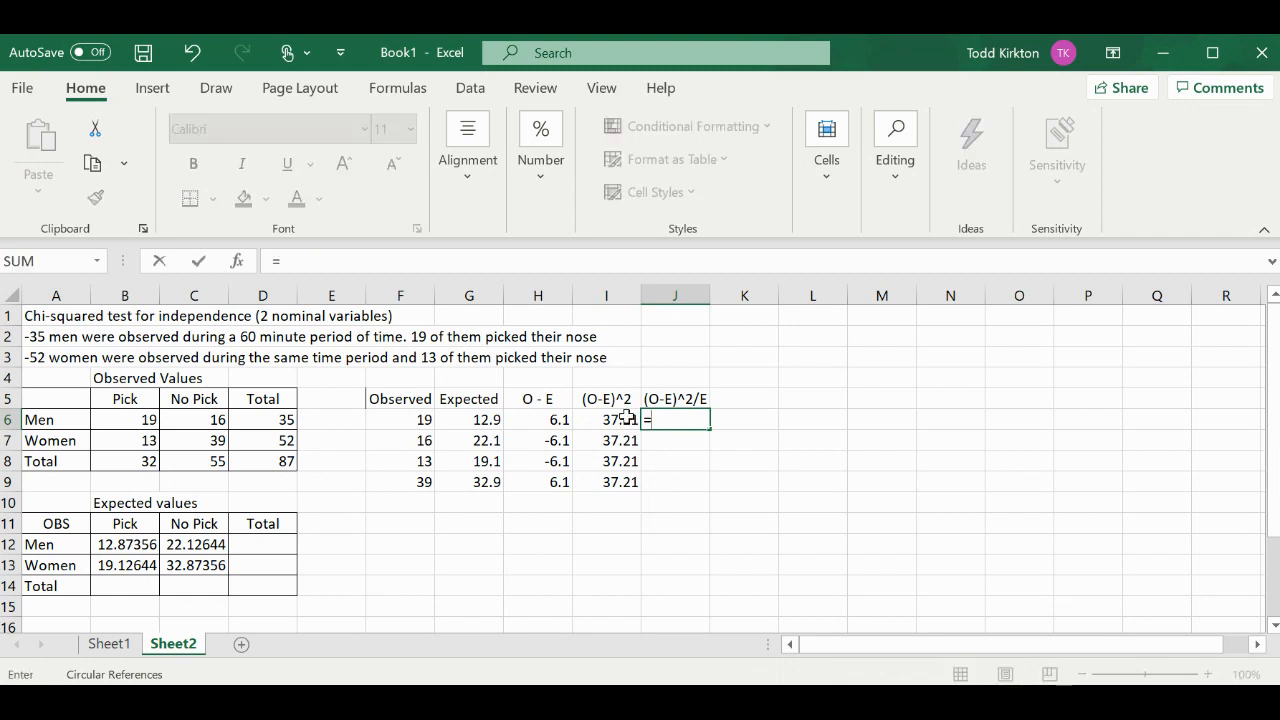
left_click(625, 420)
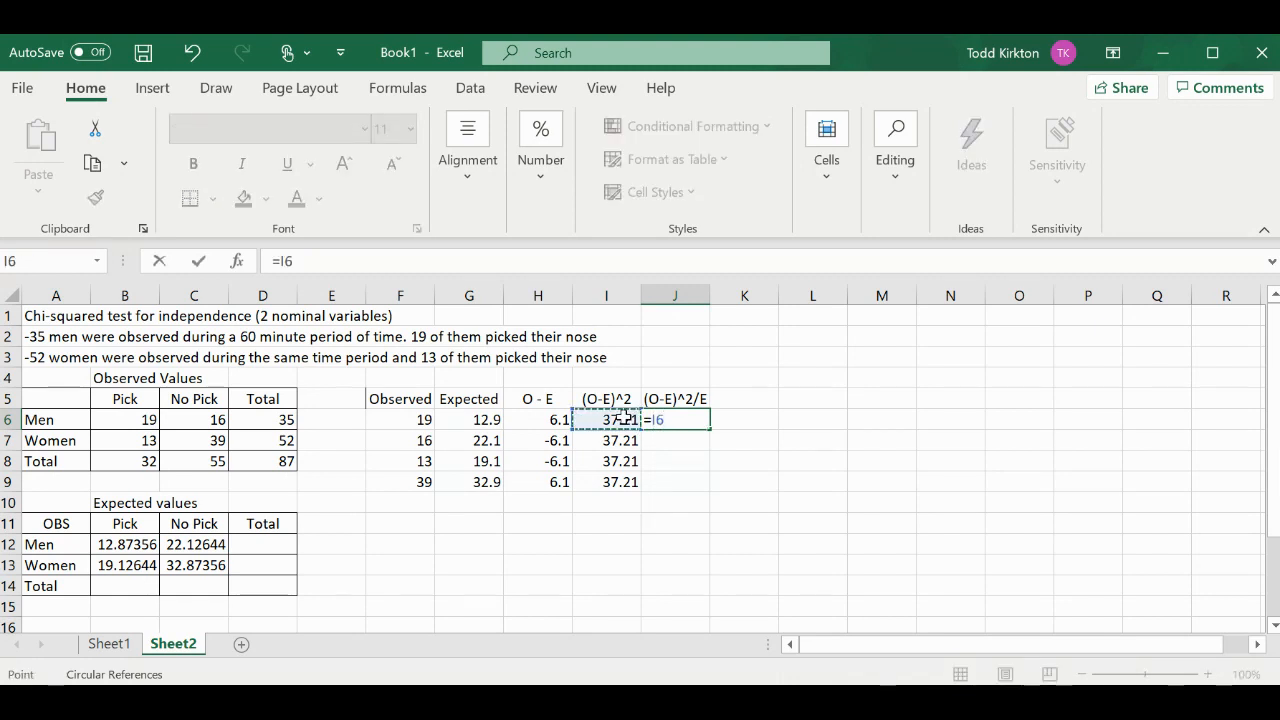
type("/")
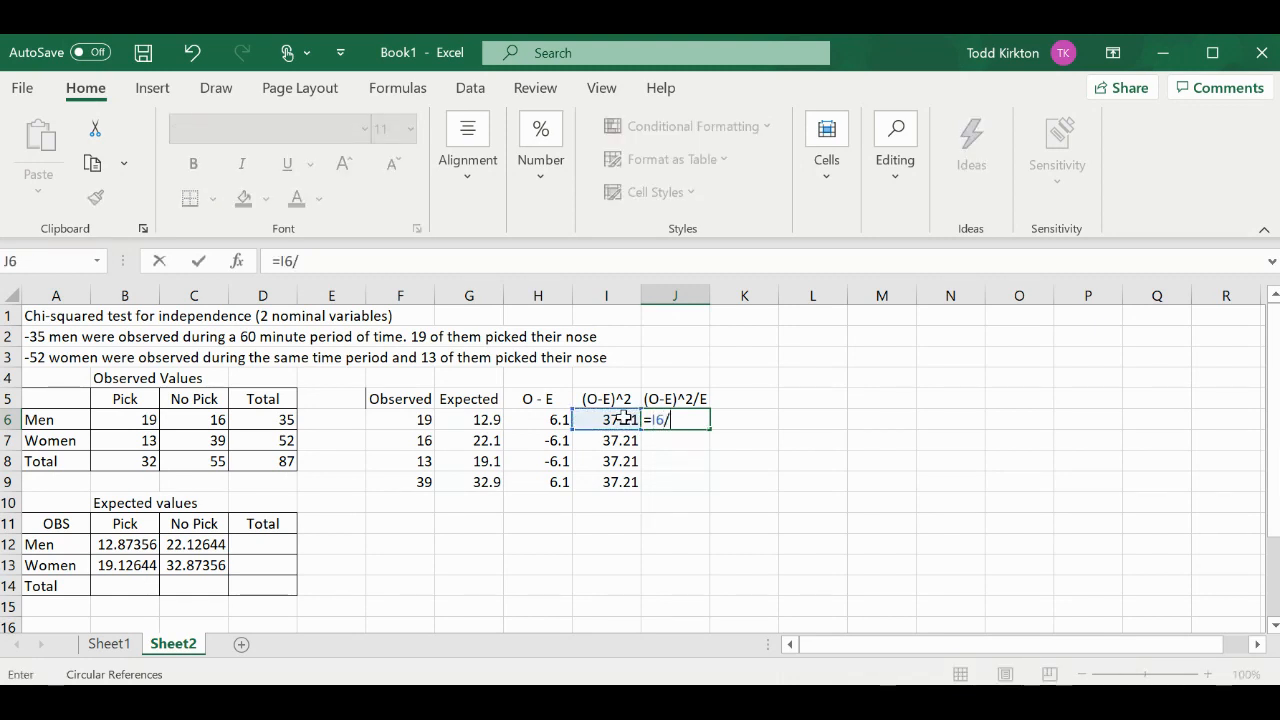
left_click(487, 420)
key("Return")
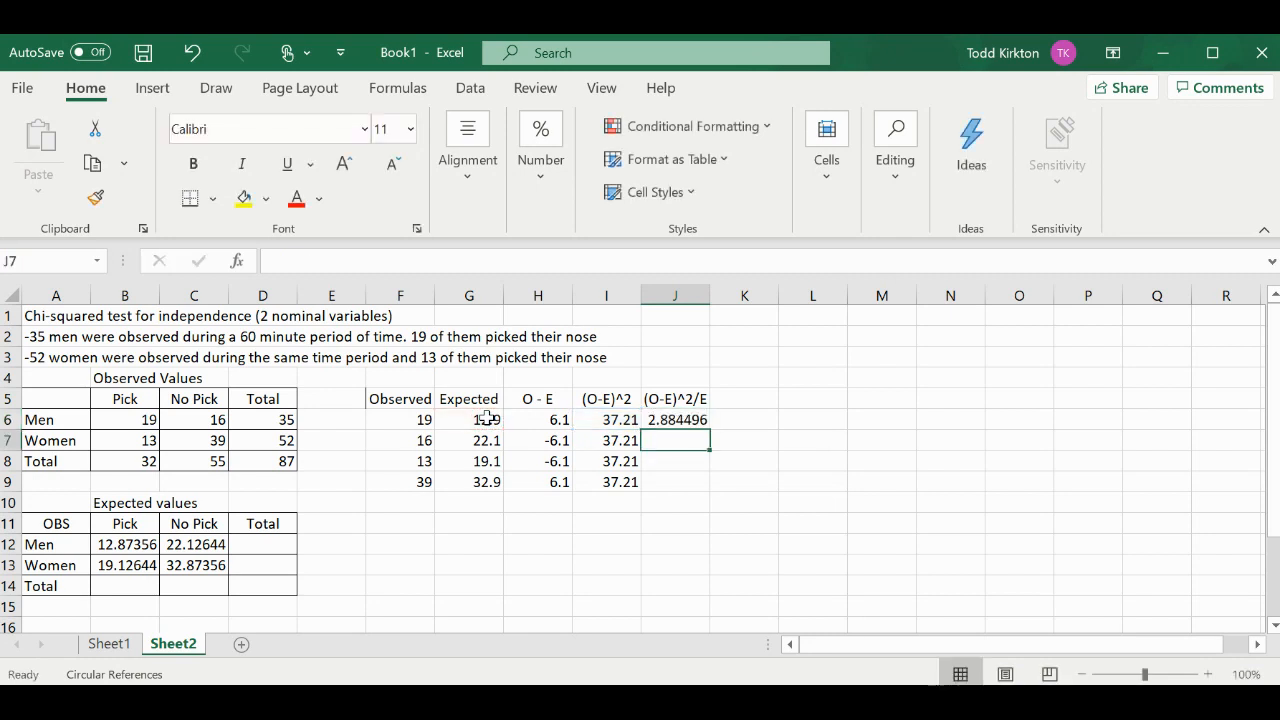
left_click(680, 420)
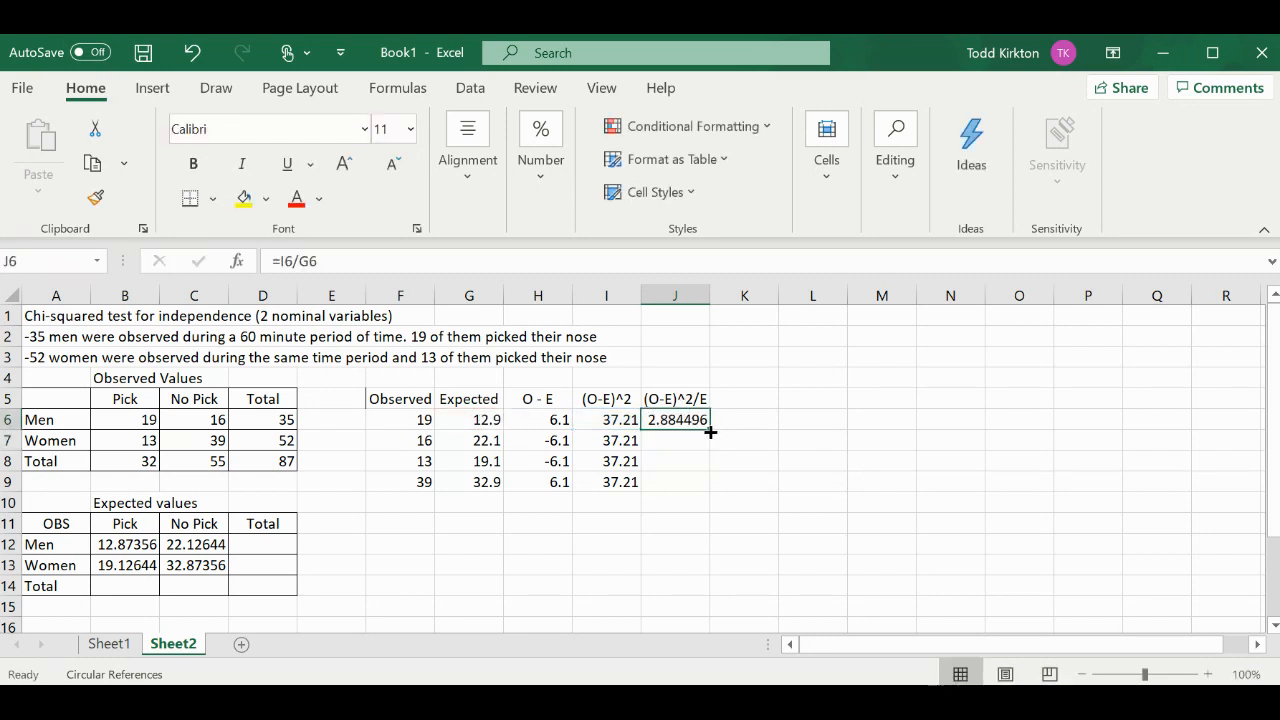
left_click_drag(708, 426, 703, 503)
Total the (O-E)^2/E column in J11 with the formula =SUM(J6:J9) to get the chi-squared statistic
left_click(676, 526)
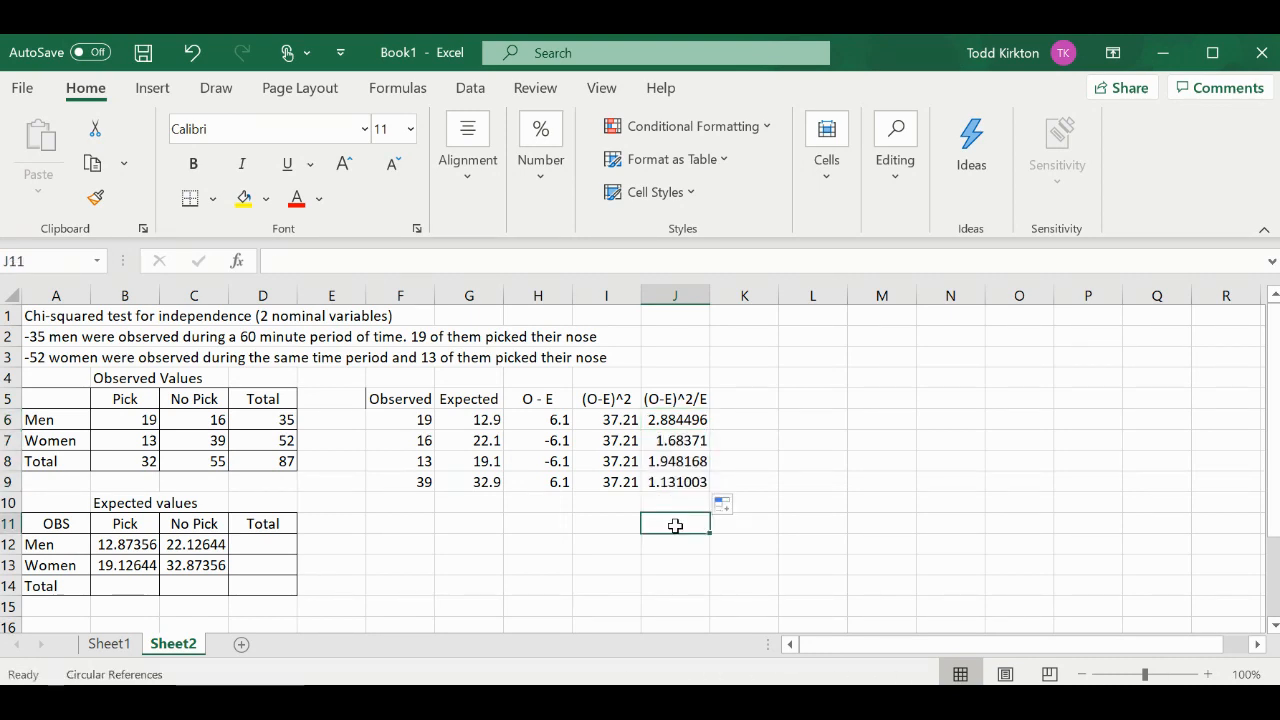
type("=sum(")
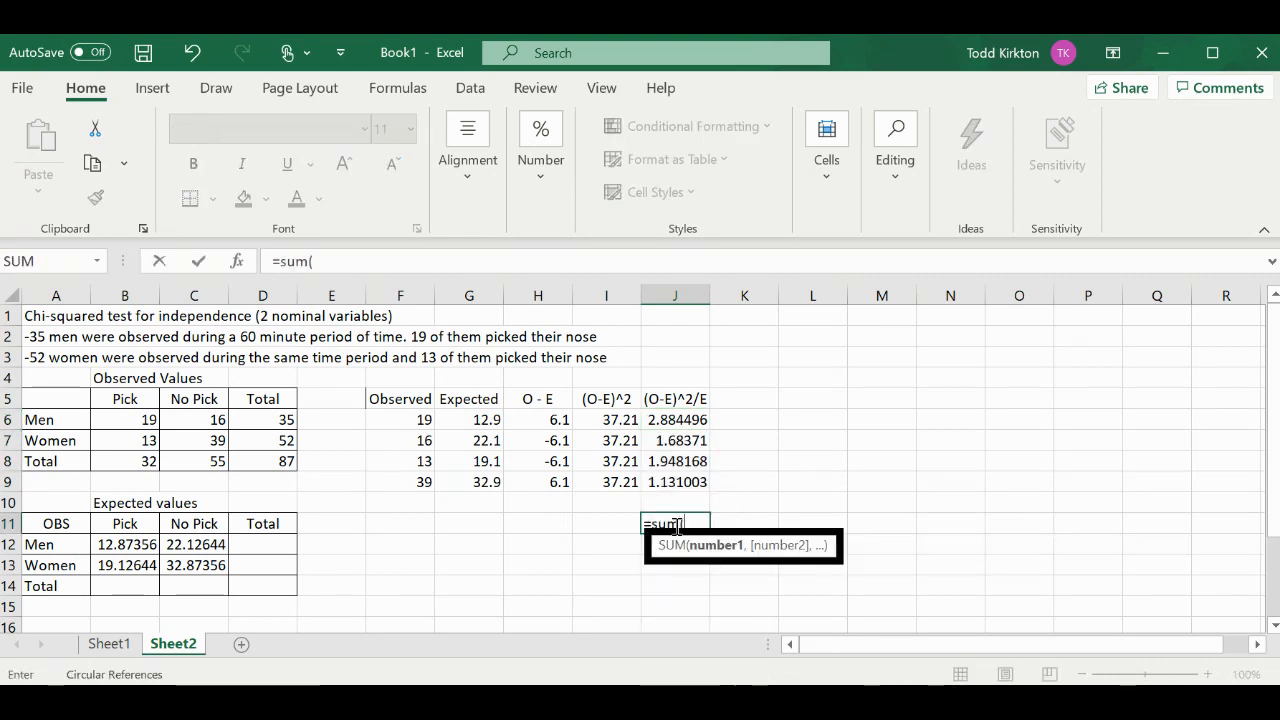
left_click_drag(666, 424, 676, 485)
key("Return")
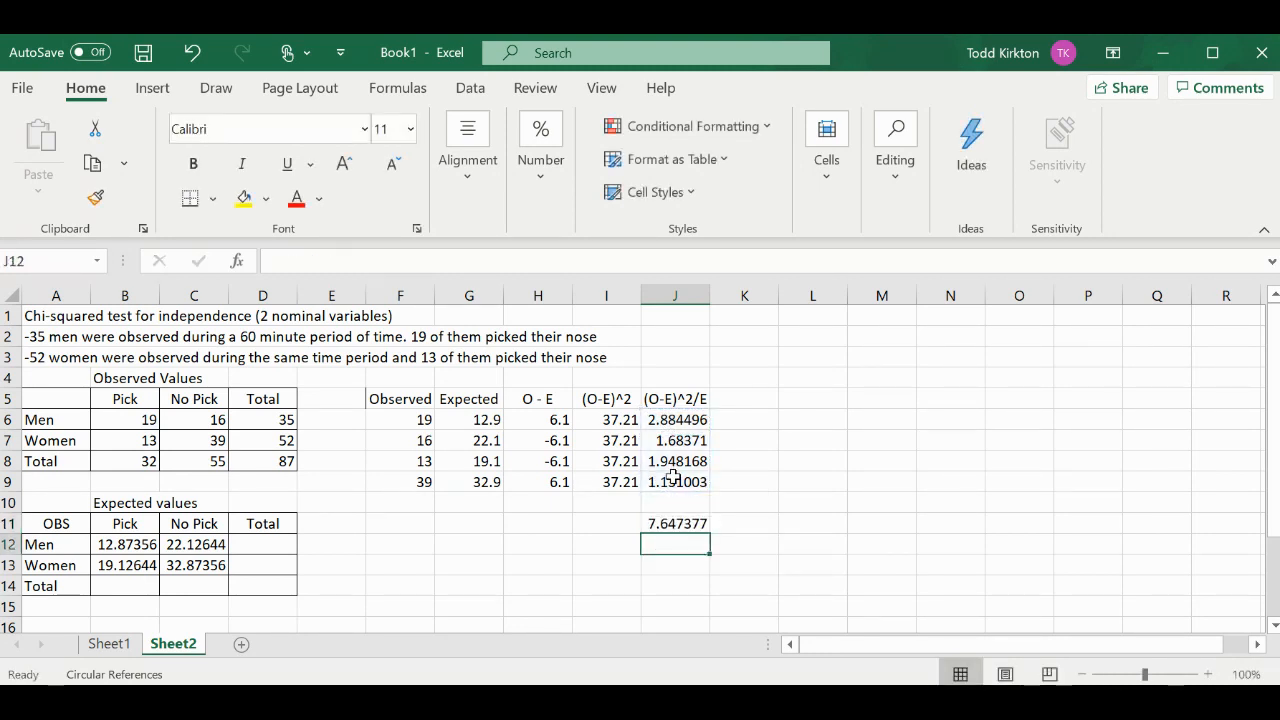
left_click(692, 528)
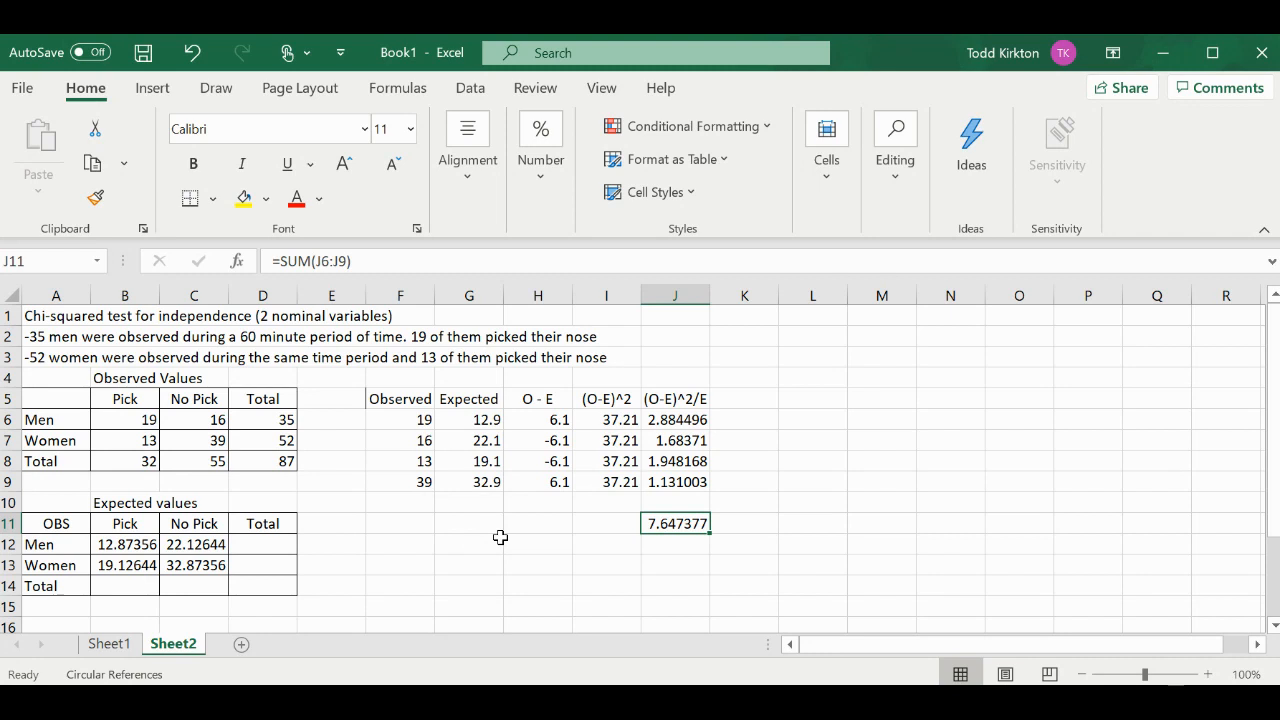
left_click_drag(137, 422, 195, 440)
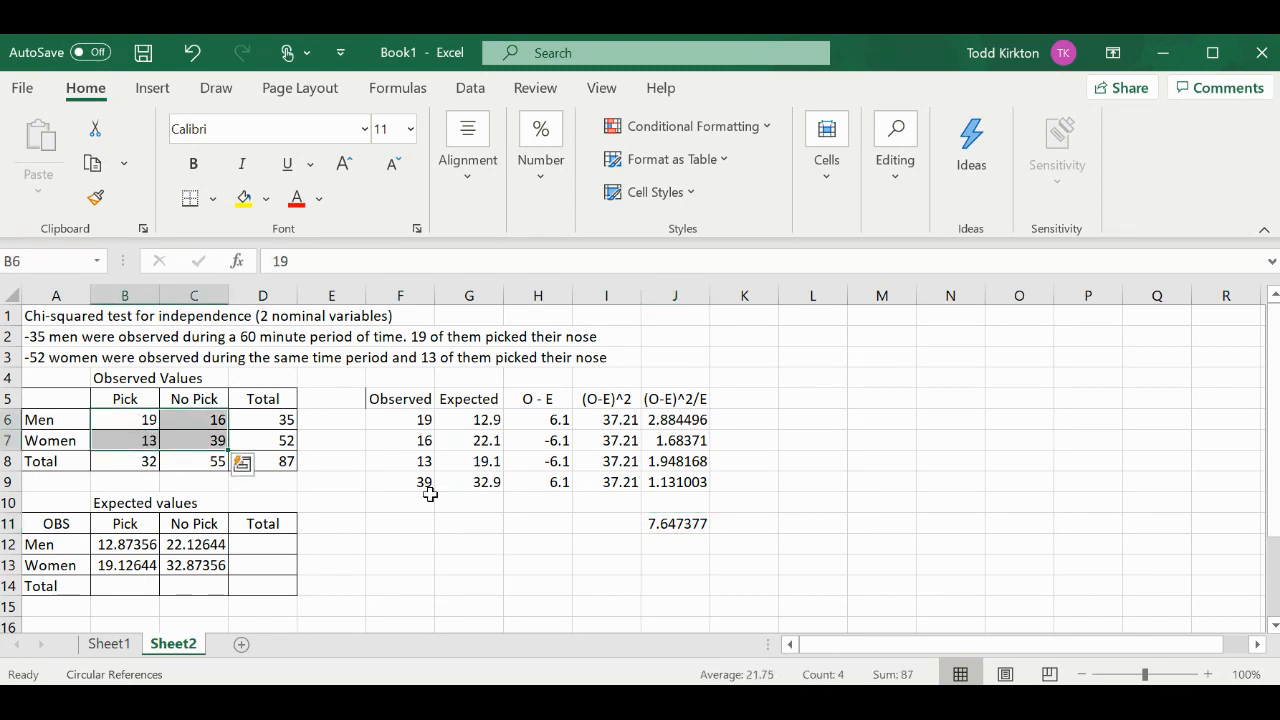
left_click(636, 586)
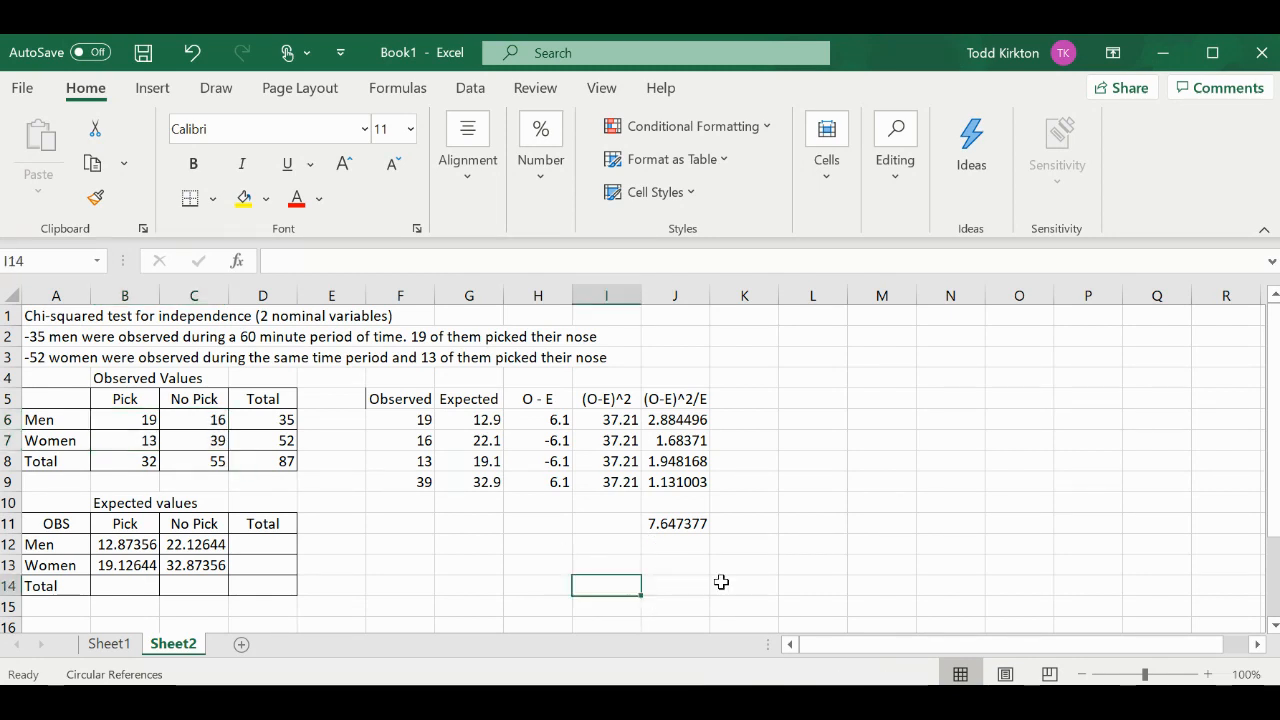